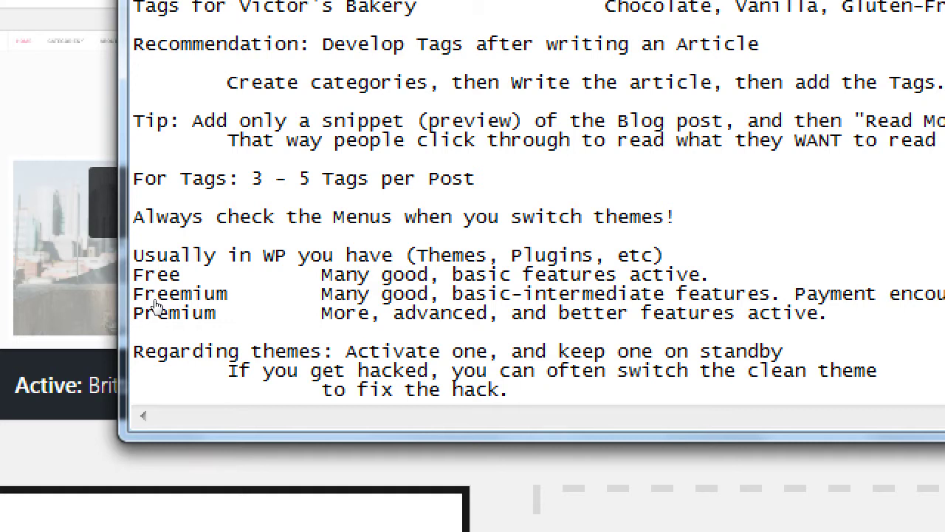
# - Add the indented line "Each theme takes up resources." under the theme recommendations in the notes
pyautogui.press('Tab')
pyautogui.write('Each')
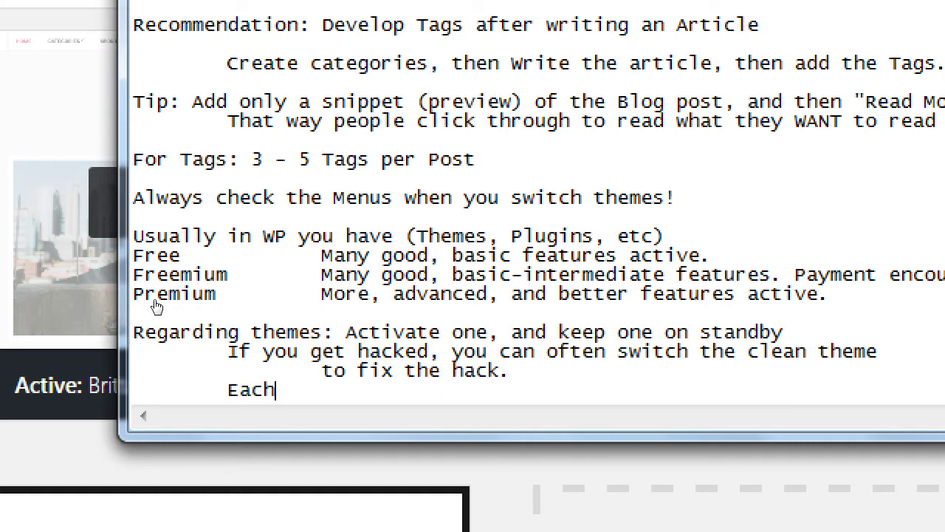
pyautogui.write(' theme take')
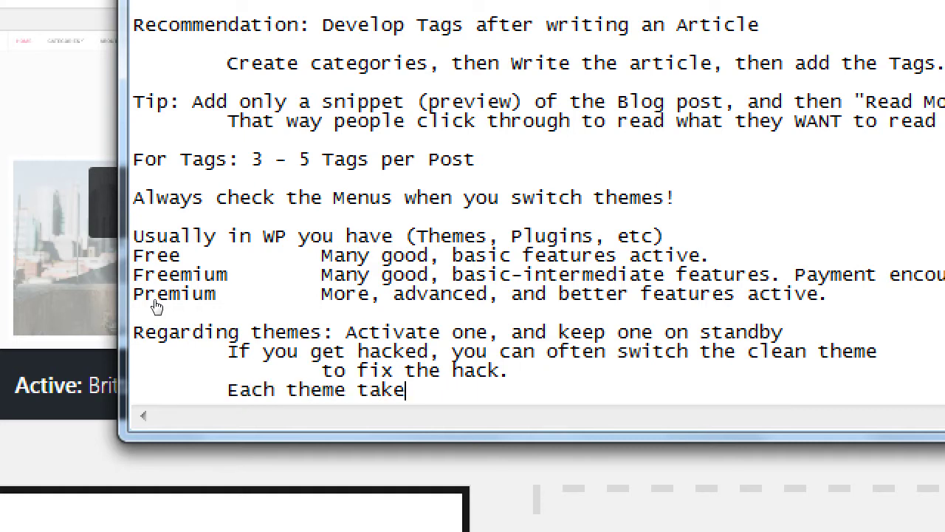
pyautogui.write('s up resources')
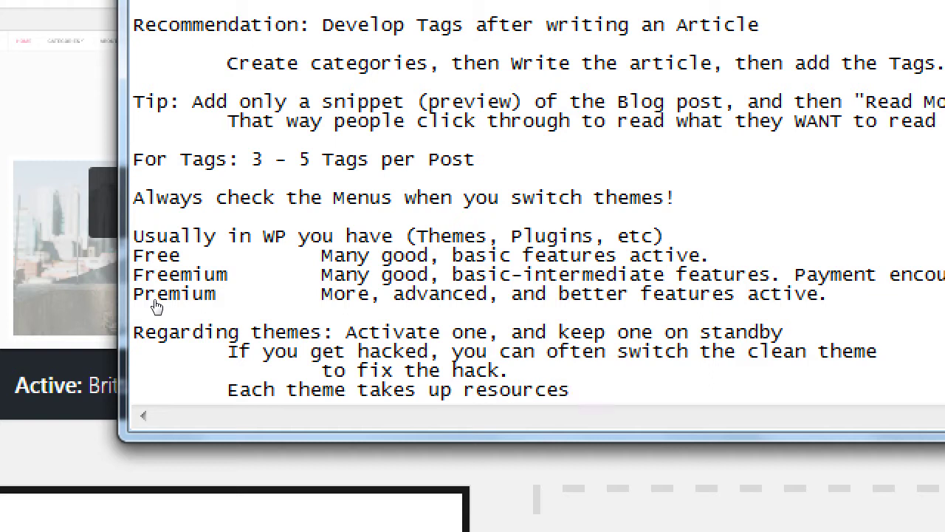
pyautogui.write('.')
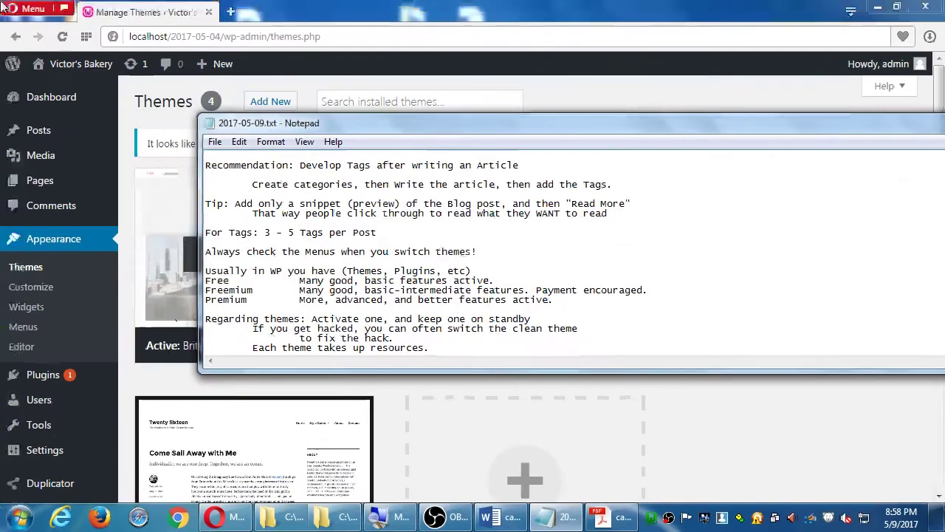
# - Switch to the browser, open the Victor's Bakery site in a new tab and examine its home page down to the footer
pyautogui.click(207, 85)
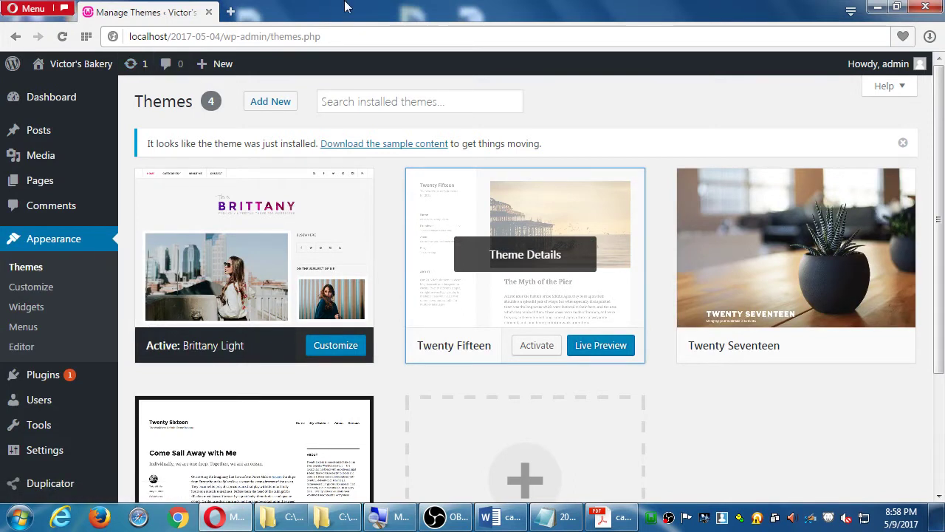
pyautogui.middleClick(96, 67)
pyautogui.click(281, 13)
pyautogui.scroll(-5, 629, 247)
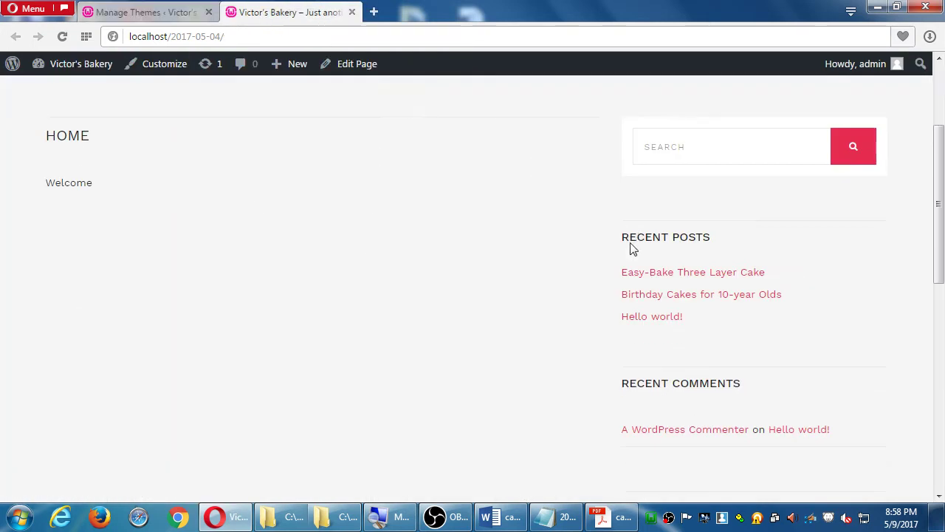
pyautogui.scroll(-8, 598, 290)
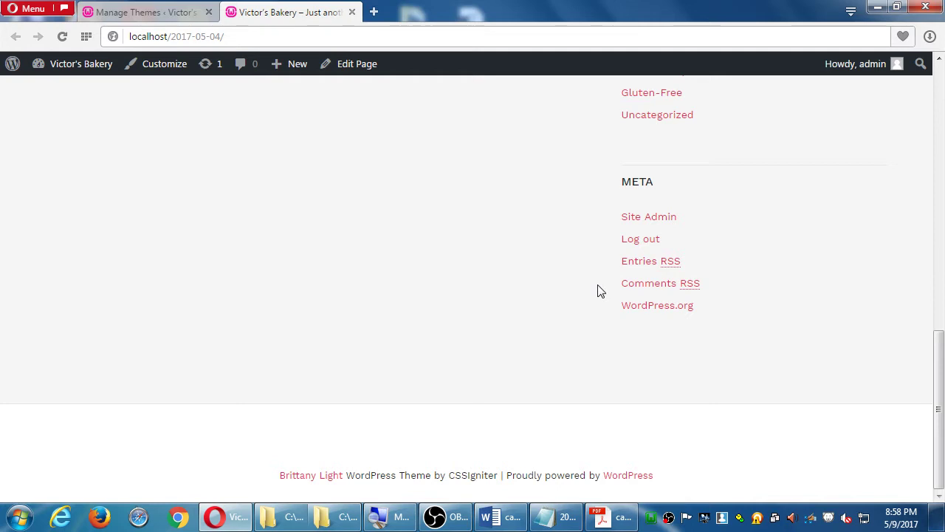
pyautogui.scroll(13, 721, 348)
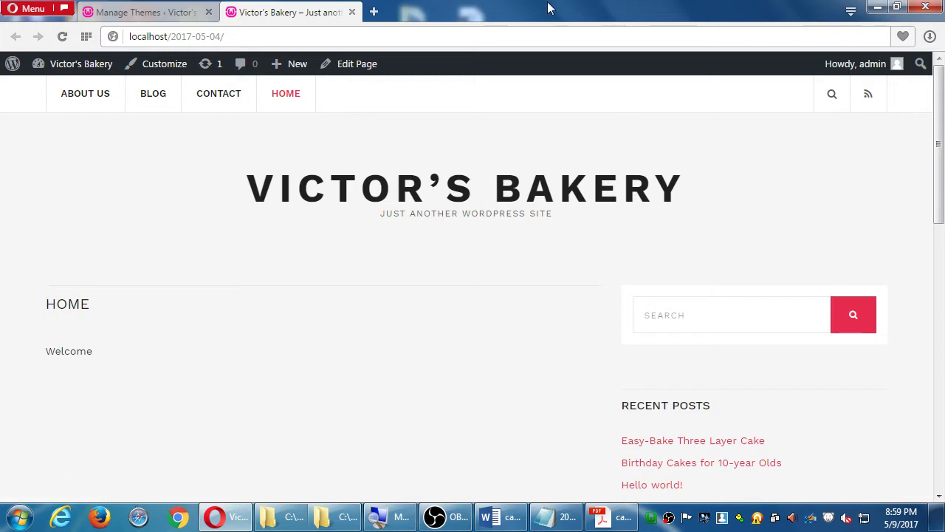
# - Return to the Manage Themes page, briefly consult the notes and look over all installed themes
pyautogui.click(161, 14)
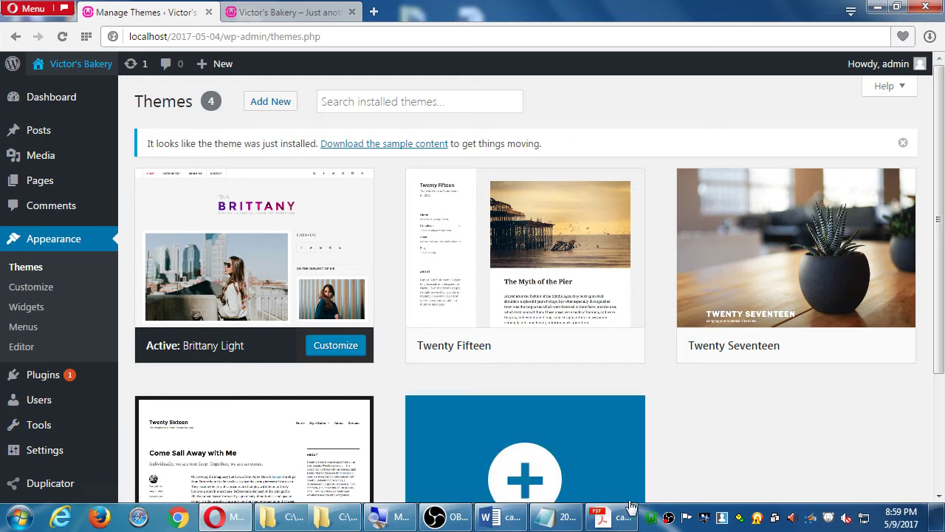
pyautogui.click(541, 516)
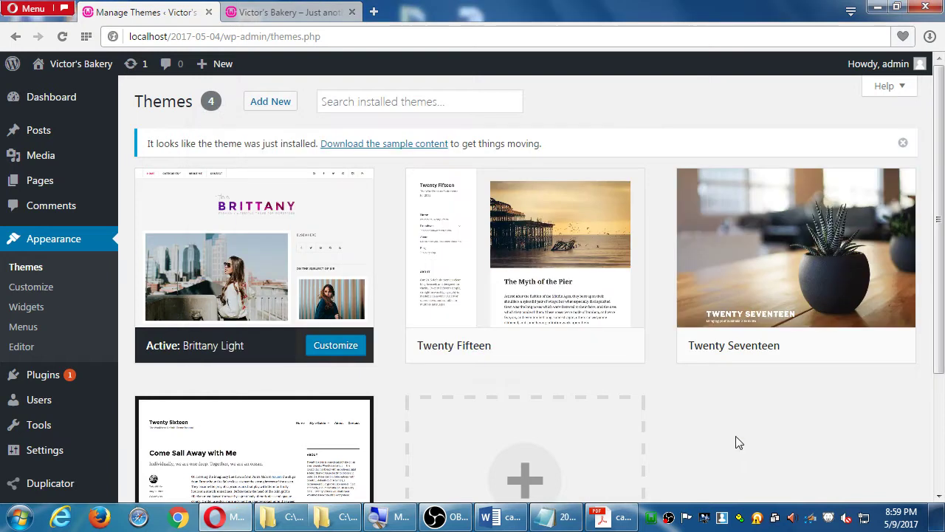
pyautogui.click(737, 441)
pyautogui.scroll(-2, 751, 408)
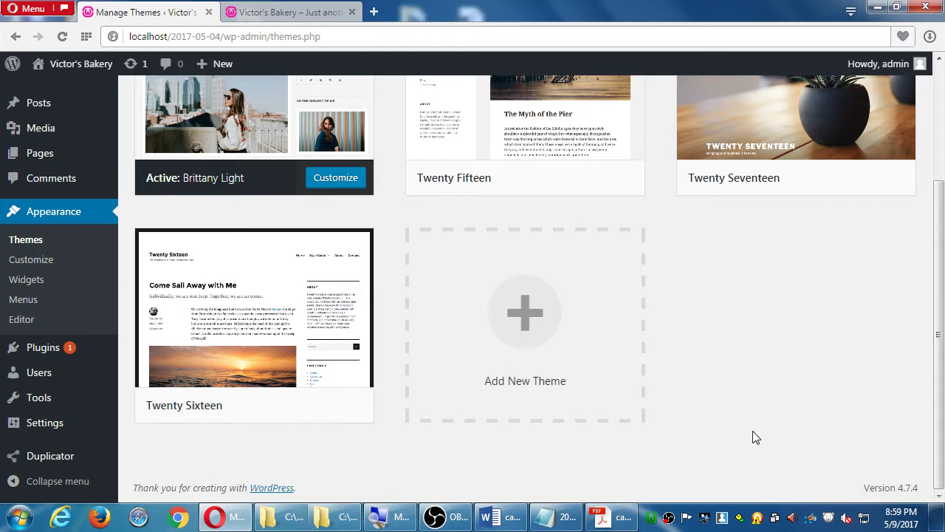
pyautogui.scroll(2, 755, 437)
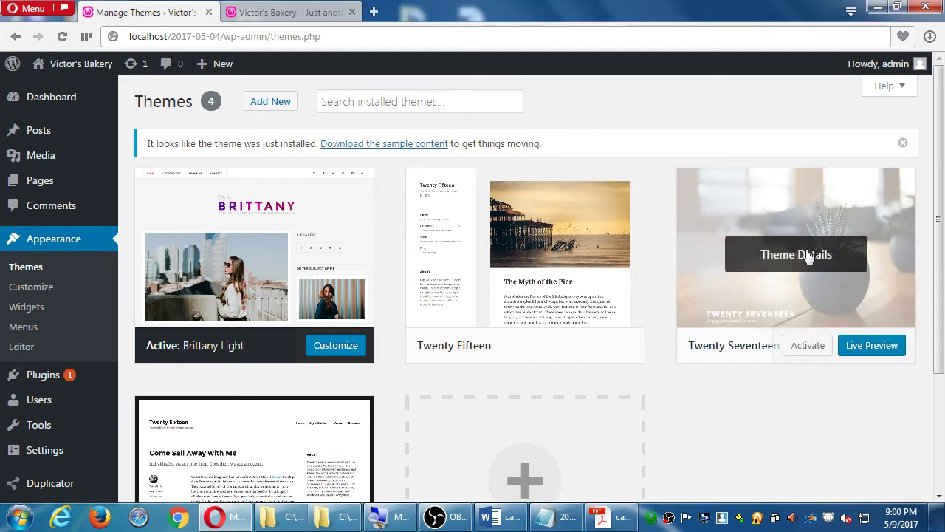
# - Check the version number in the Twenty Seventeen theme's details and close them
pyautogui.click(807, 264)
pyautogui.moveTo(801, 173); pyautogui.dragTo(827, 172)
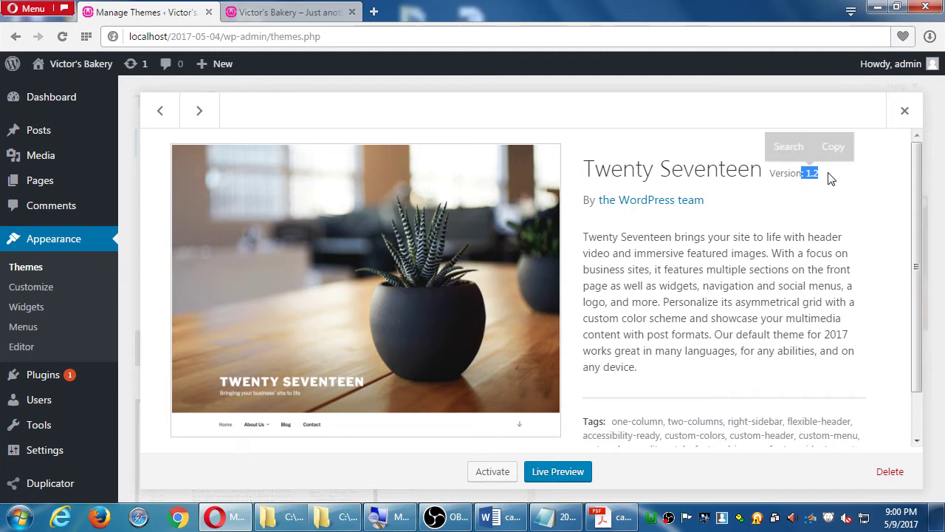
pyautogui.click(831, 178)
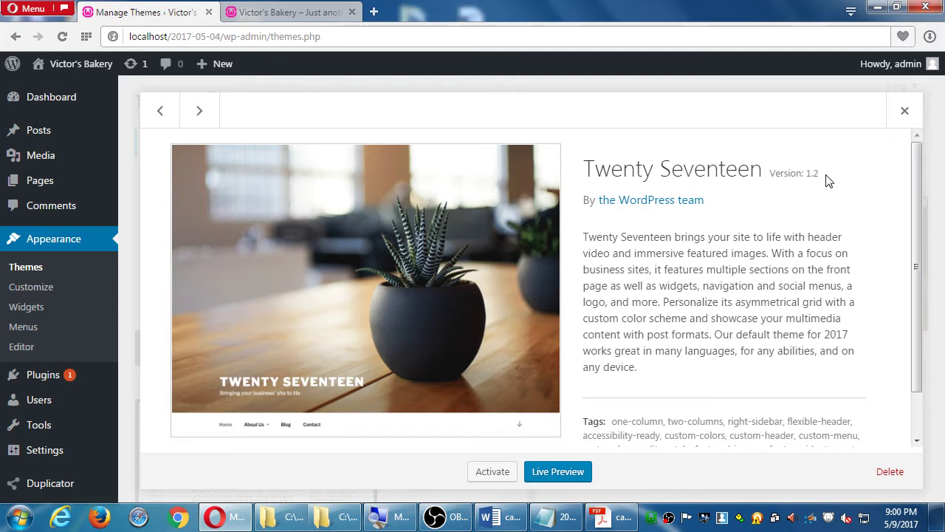
pyautogui.press('Escape')
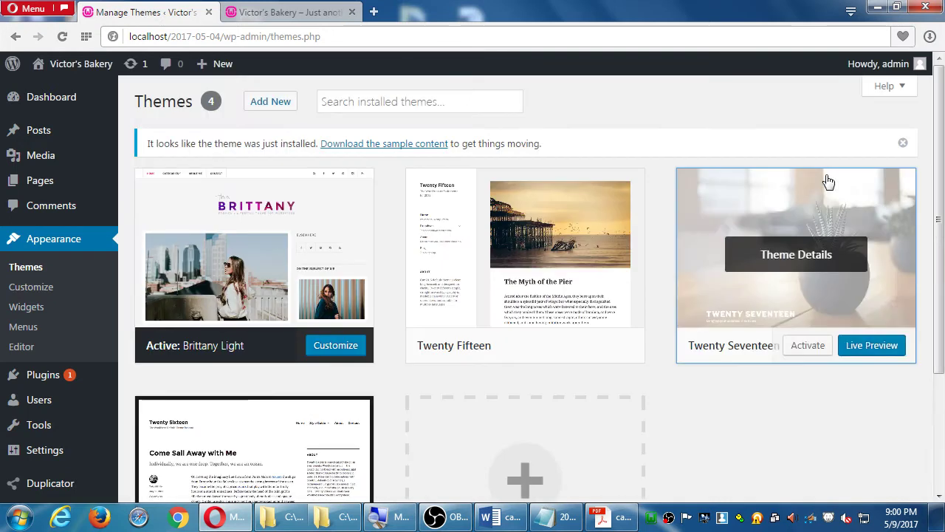
# - Check the Twenty Fifteen theme's details, including its version, and close them
pyautogui.scroll(-2, 719, 202)
pyautogui.scroll(2, 659, 192)
pyautogui.scroll(1, 659, 192)
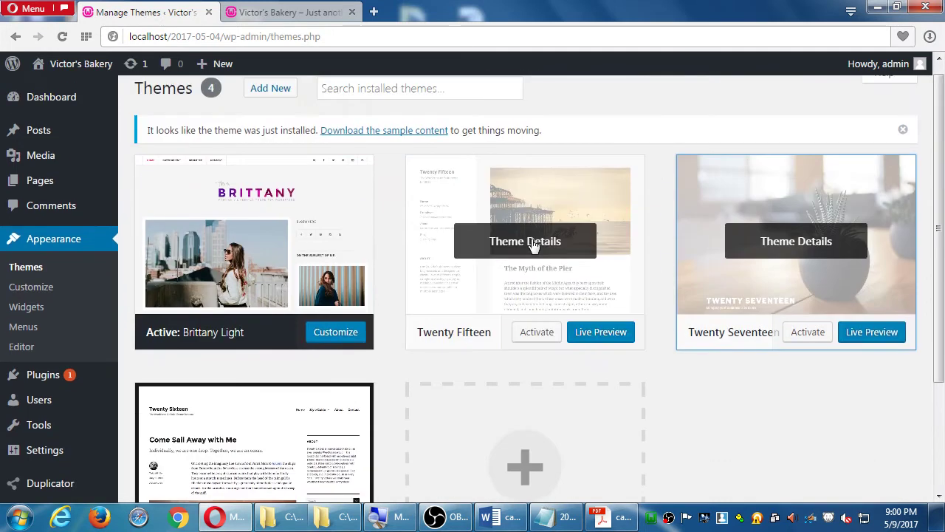
pyautogui.click(531, 239)
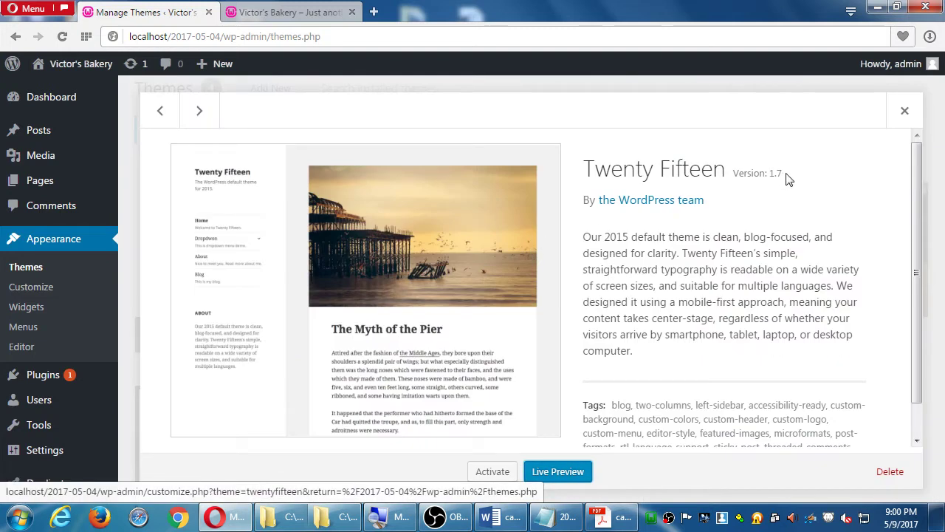
pyautogui.click(907, 113)
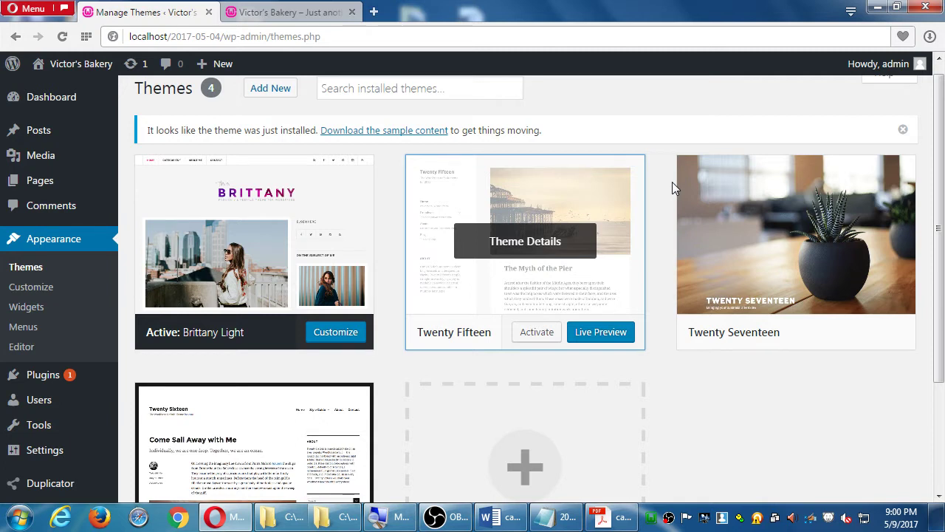
# - Consult the notes, then open the Add Themes page in a new tab and examine the rating in Radiance Lite's preview
pyautogui.click(546, 517)
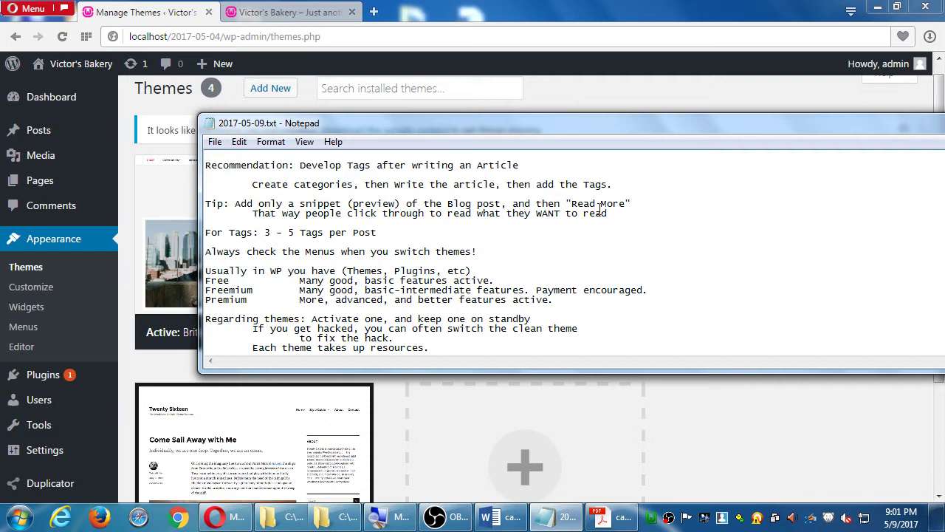
pyautogui.click(711, 380)
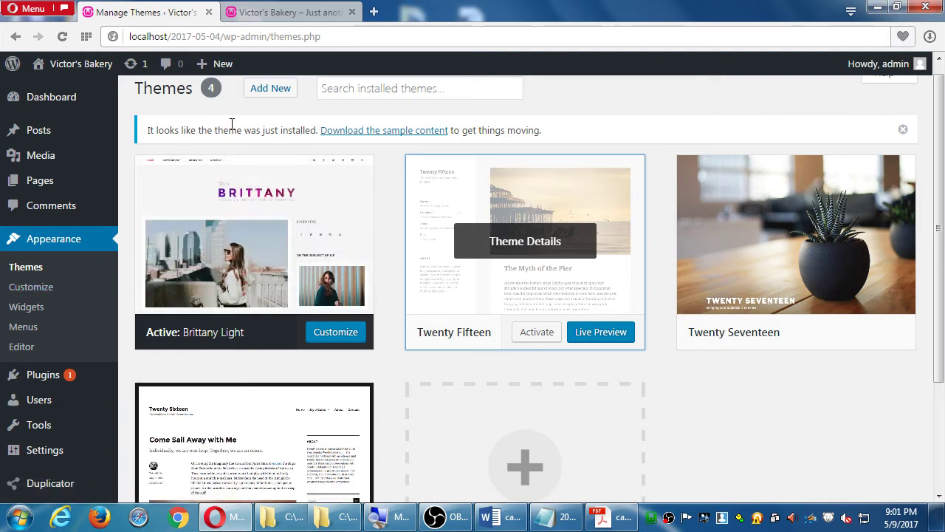
pyautogui.middleClick(264, 90)
pyautogui.click(263, 12)
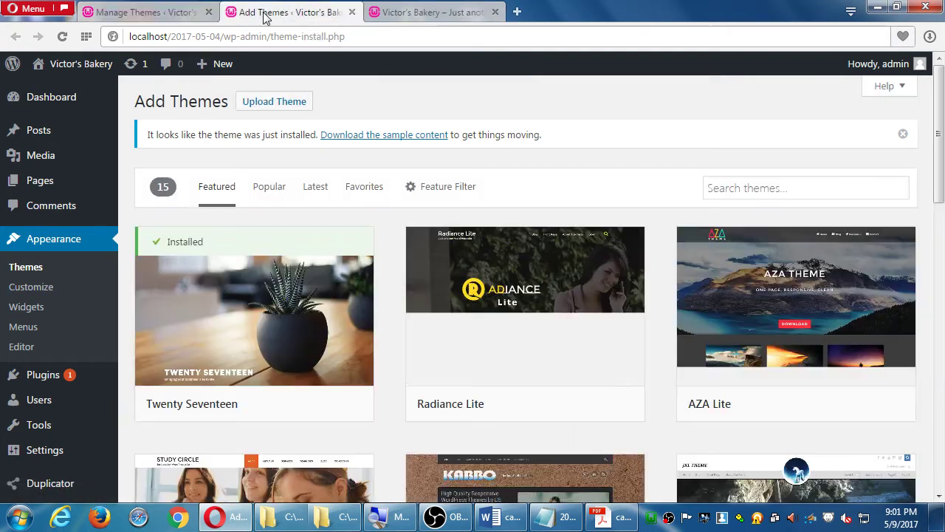
pyautogui.click(547, 309)
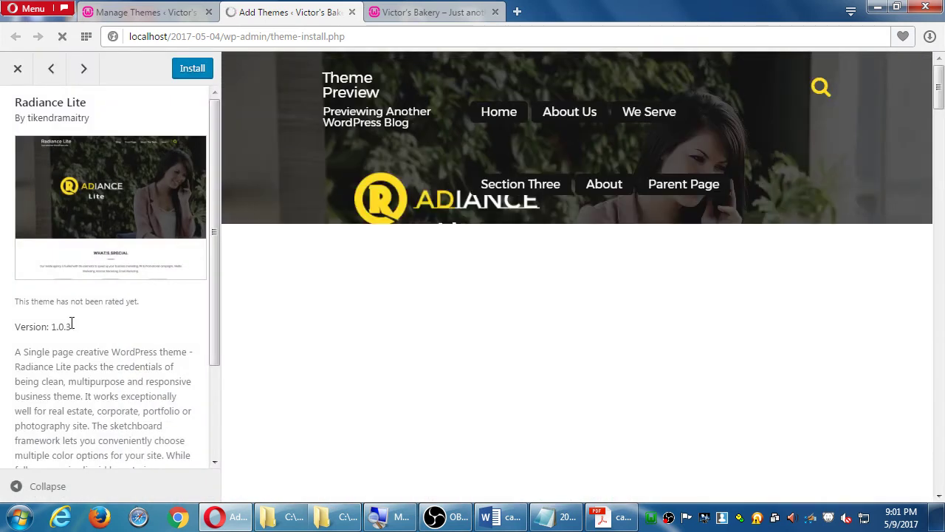
pyautogui.moveTo(50, 301); pyautogui.dragTo(146, 306)
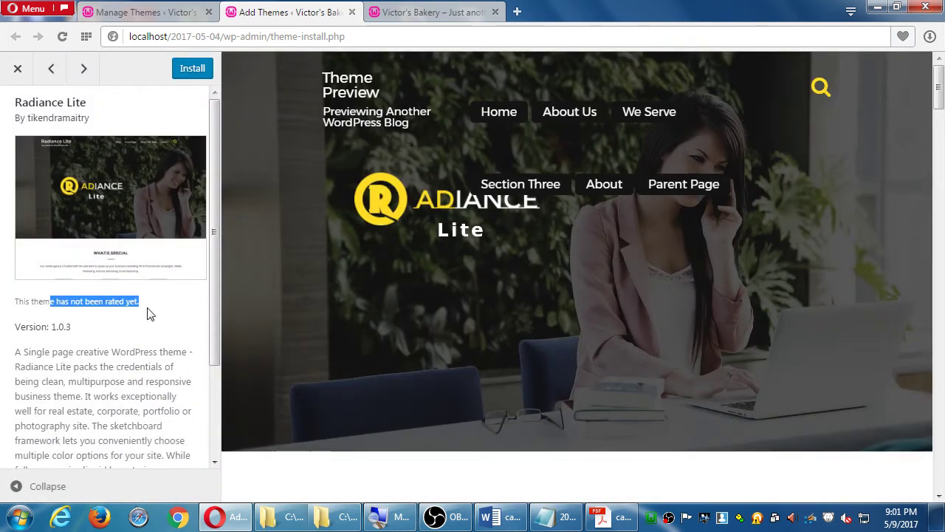
pyautogui.click(16, 68)
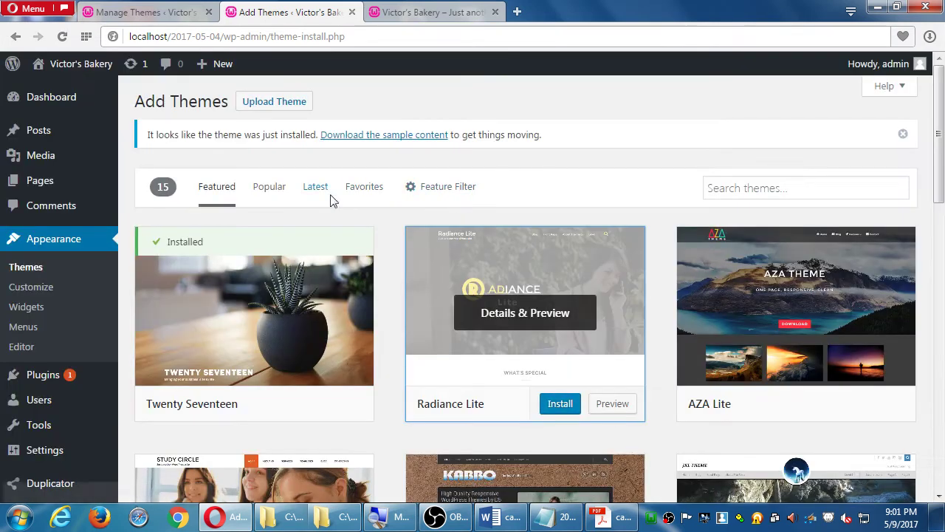
# - Browse the popular themes and examine the Flash theme's rating, version and description in its preview
pyautogui.click(280, 198)
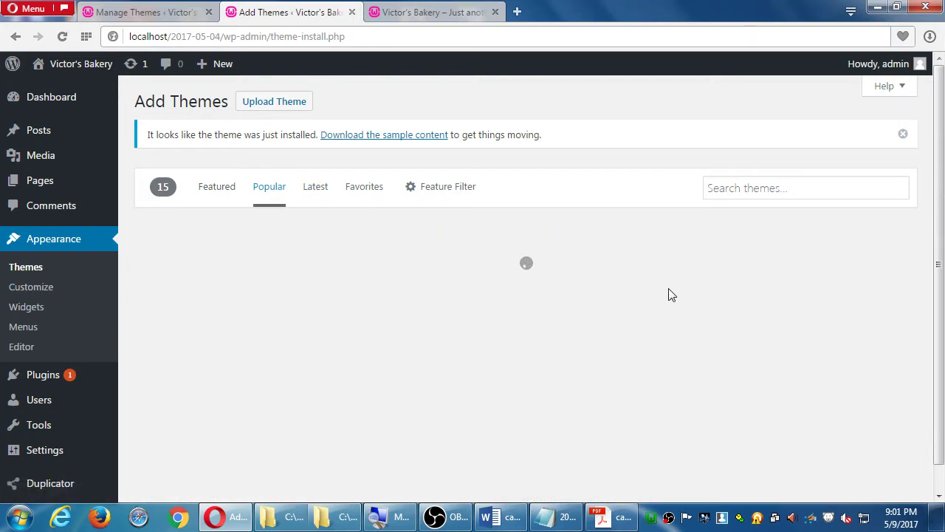
pyautogui.scroll(-5, 755, 348)
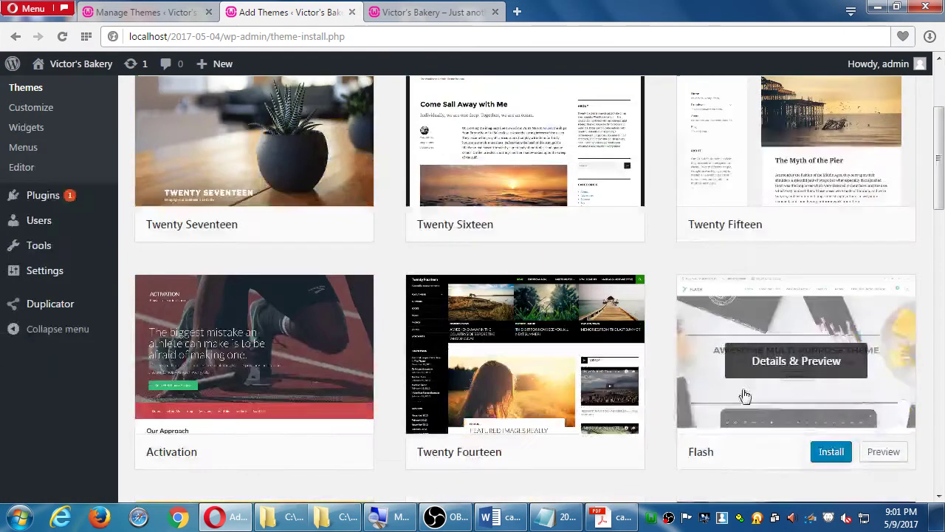
pyautogui.click(757, 363)
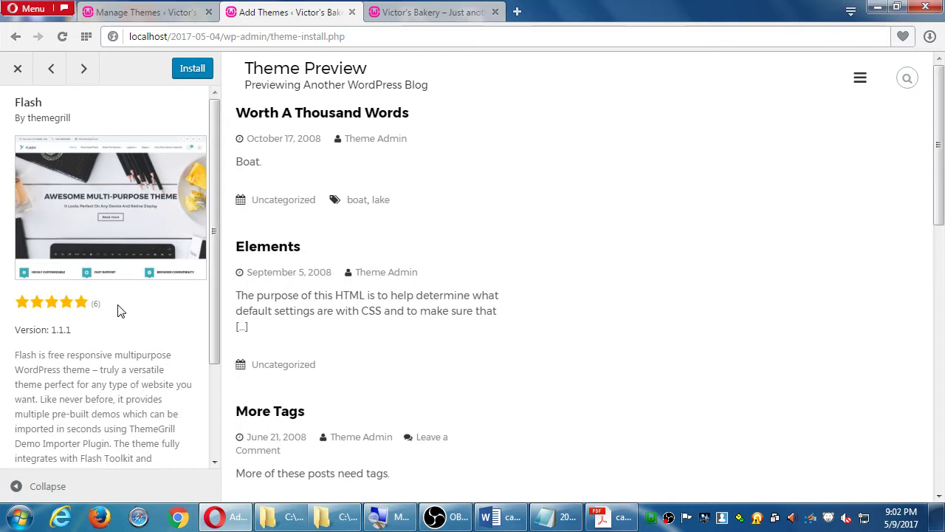
pyautogui.scroll(-3, 118, 310)
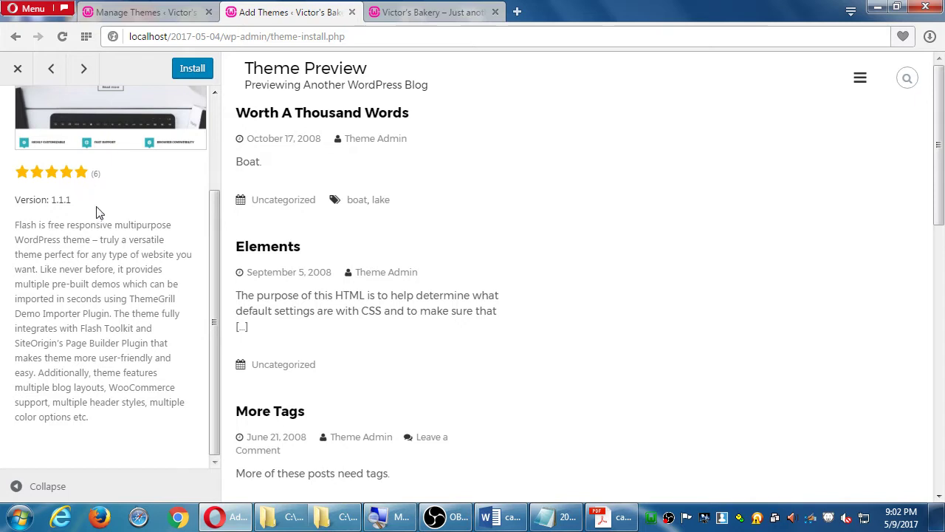
pyautogui.scroll(3, 98, 212)
pyautogui.click(25, 72)
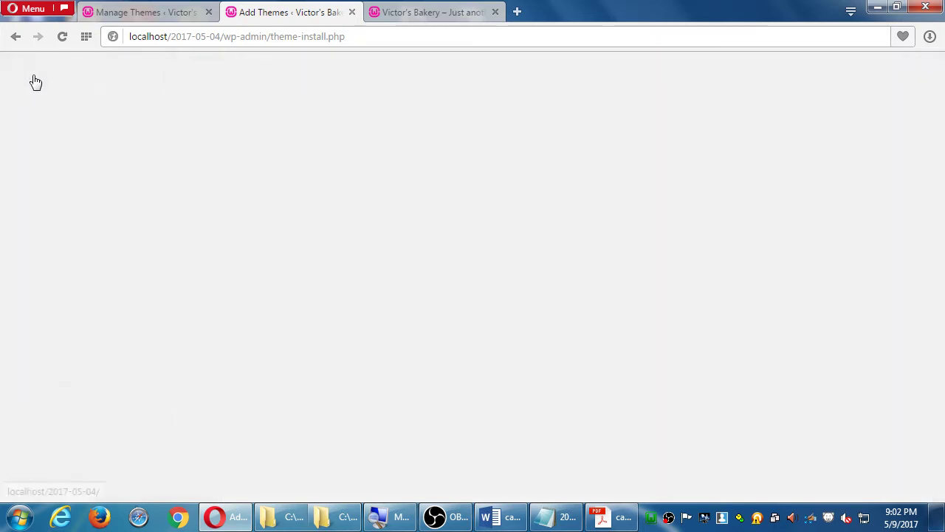
# - Return to the installed themes and delete the Twenty Fifteen theme
pyautogui.moveTo(73, 280)
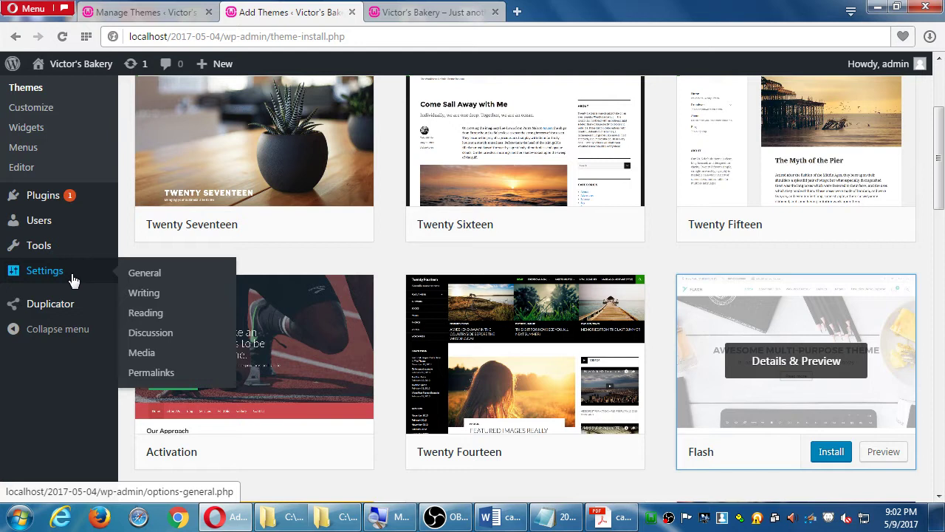
pyautogui.scroll(4, 73, 266)
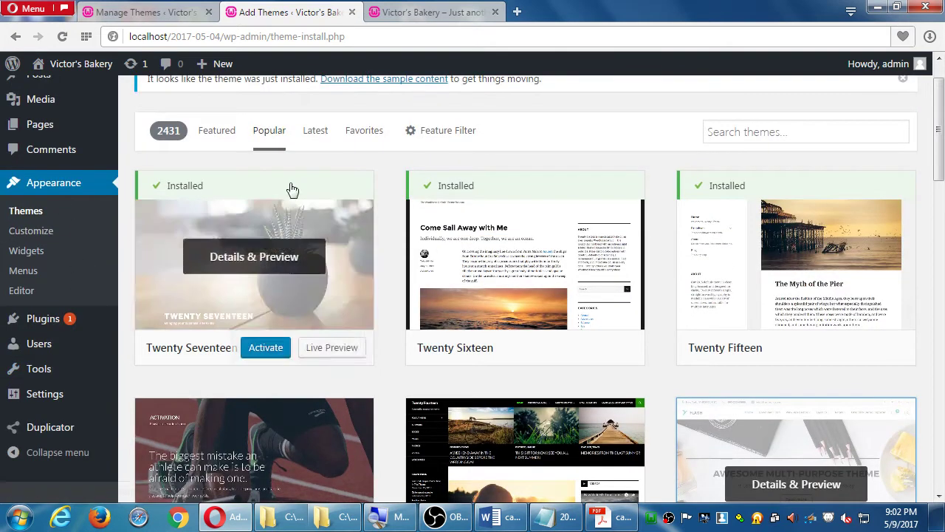
pyautogui.click(27, 213)
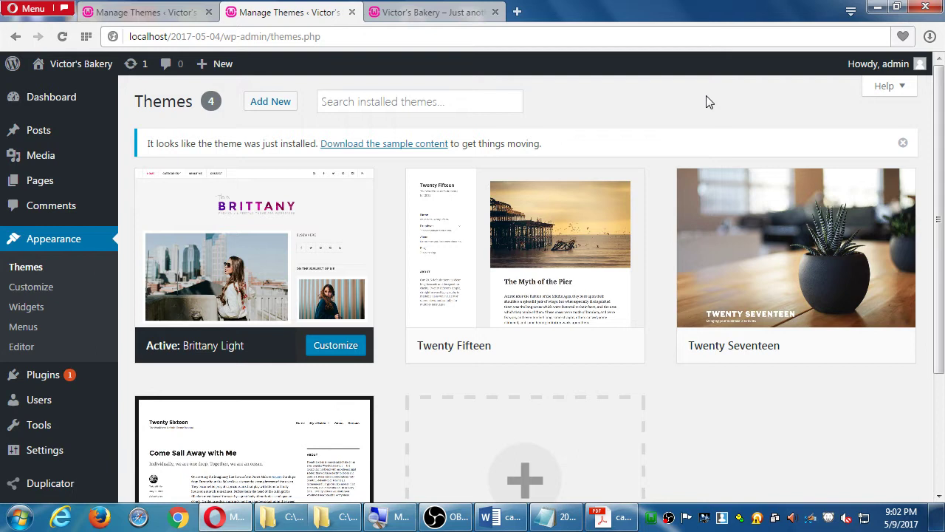
pyautogui.click(537, 263)
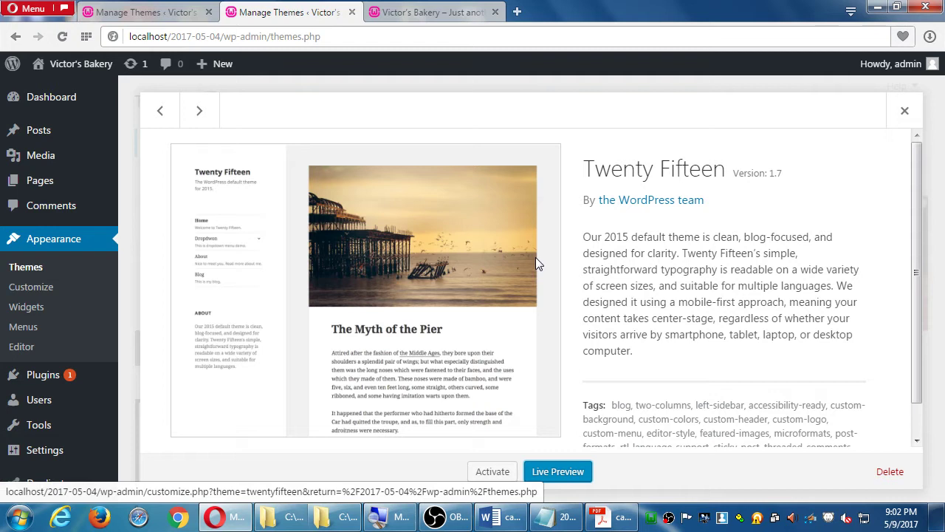
pyautogui.click(893, 474)
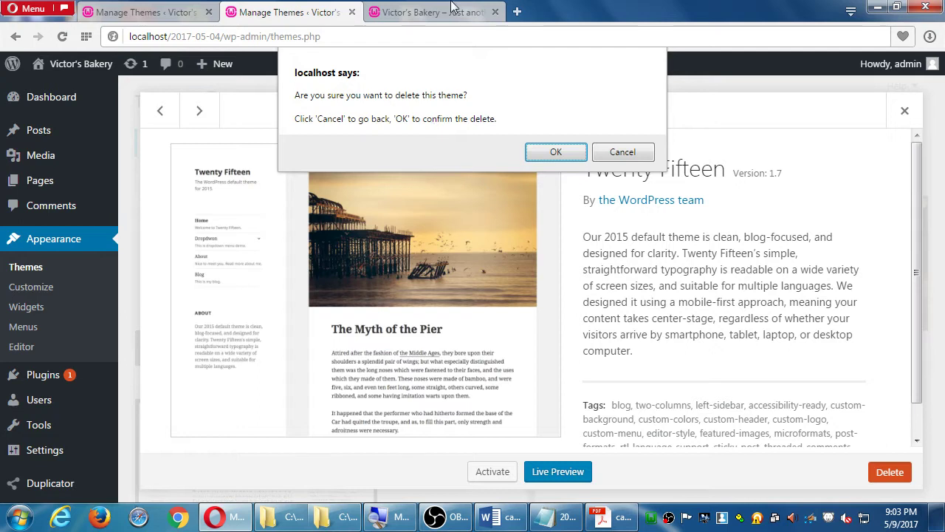
pyautogui.click(556, 151)
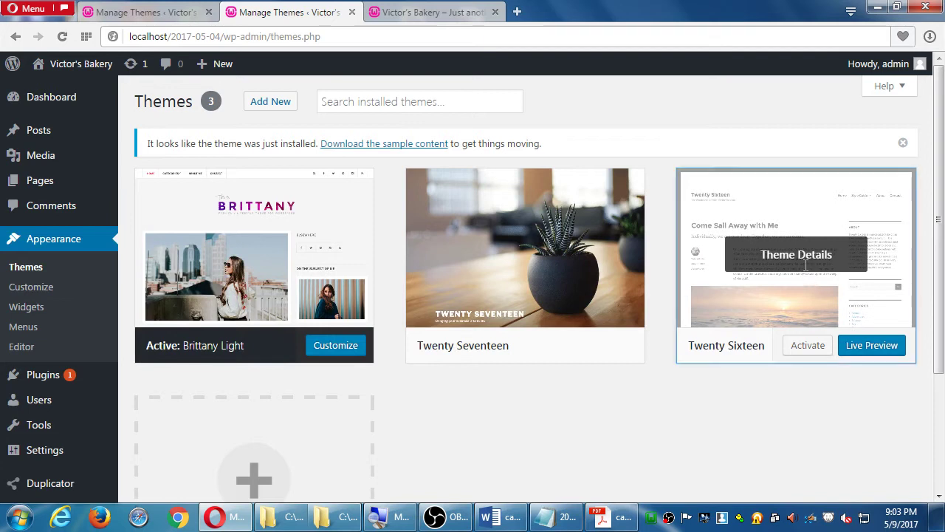
# - Delete the Twenty Sixteen theme from the installed themes and confirm the deletion
pyautogui.click(808, 270)
pyautogui.click(894, 476)
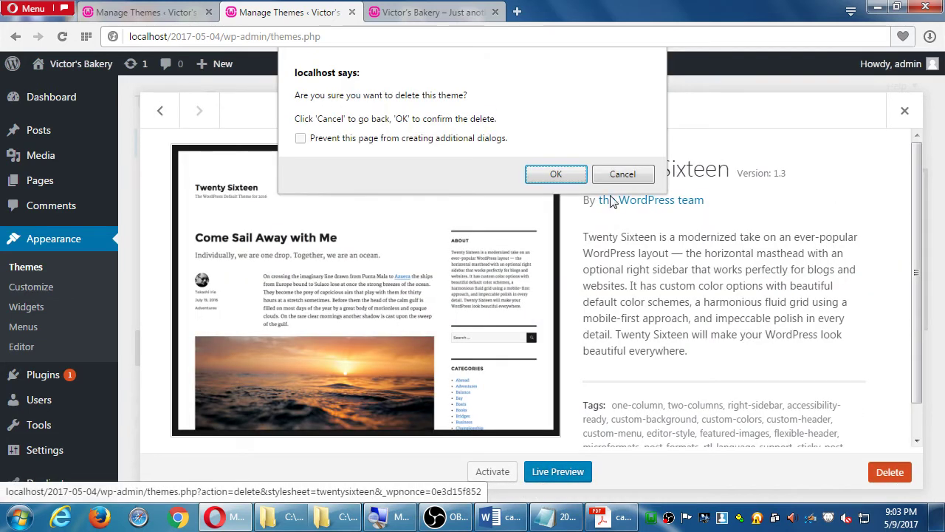
pyautogui.click(556, 174)
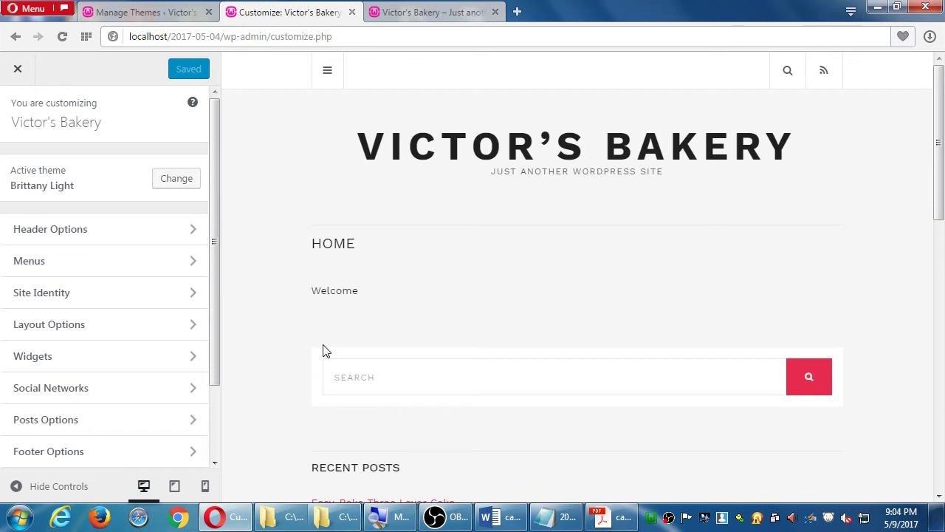
# - Preview the Brittany Light site at mobile, tablet and desktop sizes, and look into its Layout Options
pyautogui.click(204, 486)
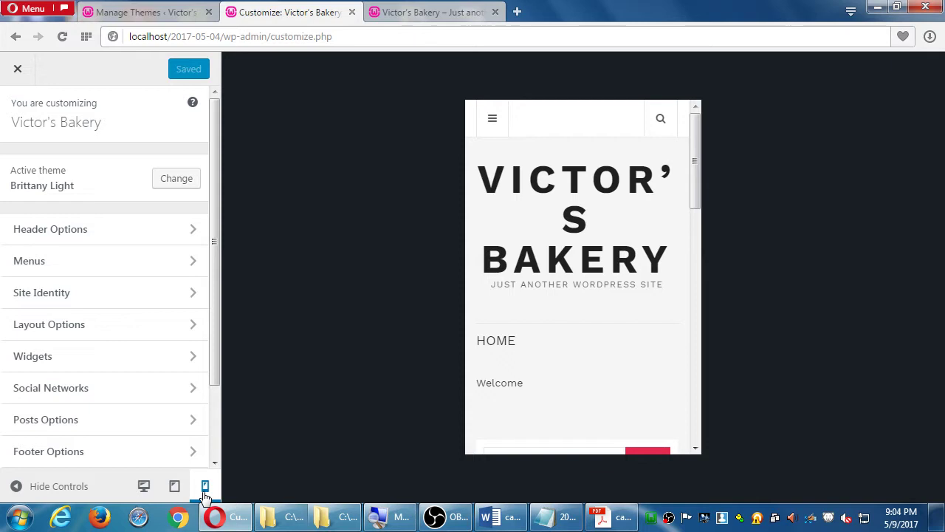
pyautogui.click(175, 487)
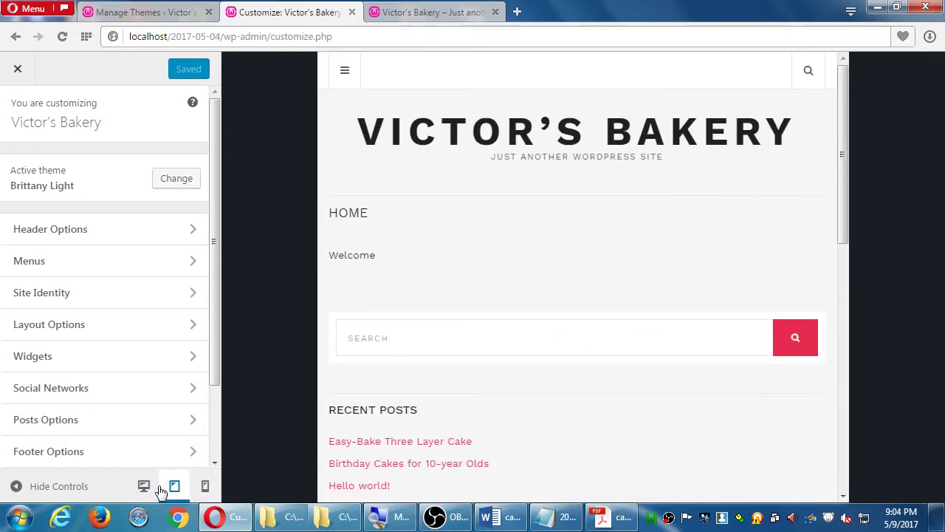
pyautogui.click(143, 485)
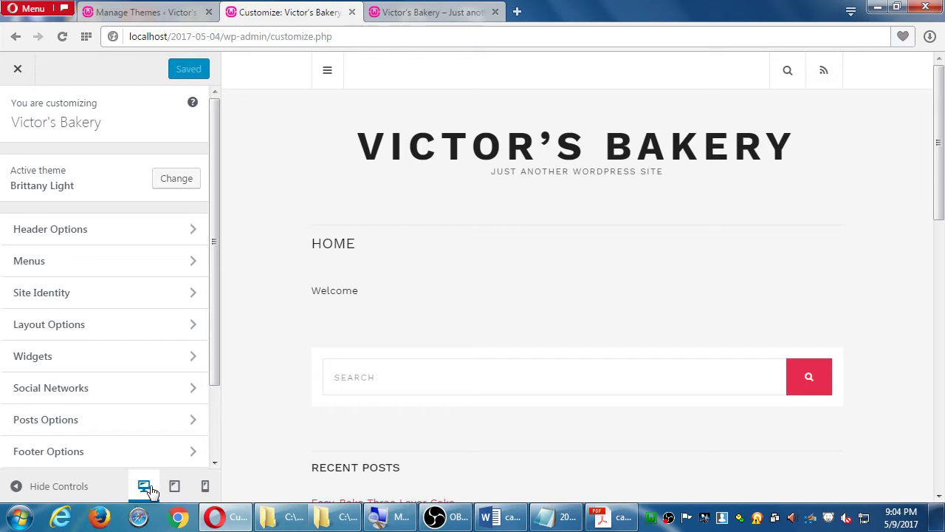
pyautogui.click(121, 333)
pyautogui.click(29, 114)
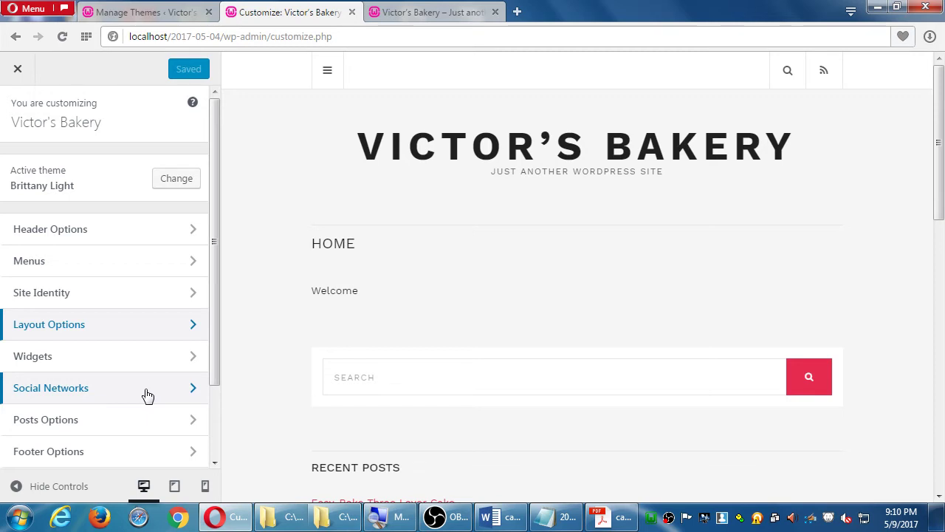
# - Close the customizer and activate the Twenty Seventeen theme
pyautogui.click(16, 64)
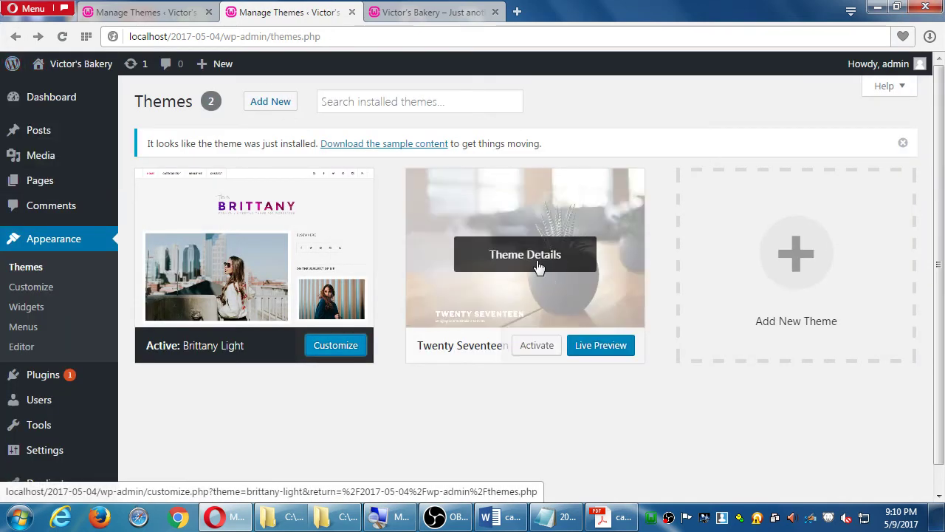
pyautogui.click(544, 346)
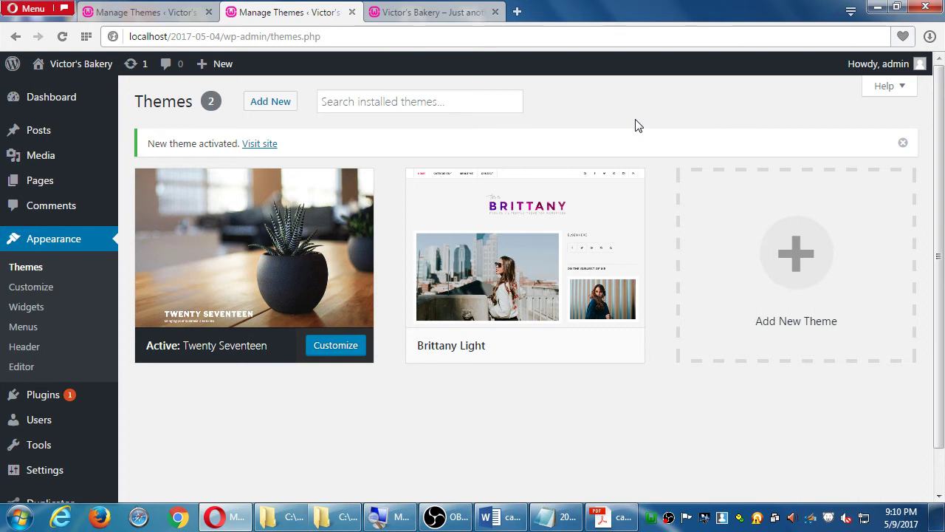
# - Switch to the Word document on archiving WordPress with Duplicator and review its archive and resurrect sections
pyautogui.press('super+d')
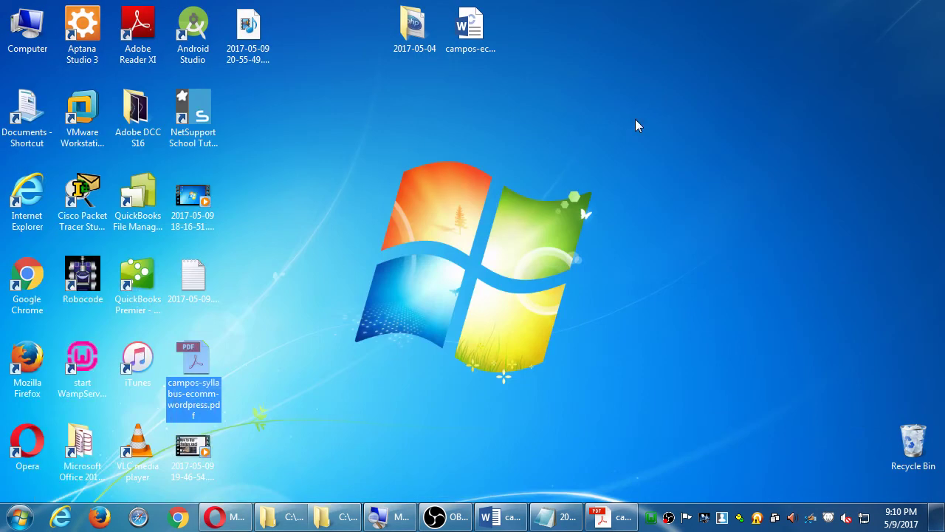
pyautogui.click(526, 515)
pyautogui.scroll(15, 507, 401)
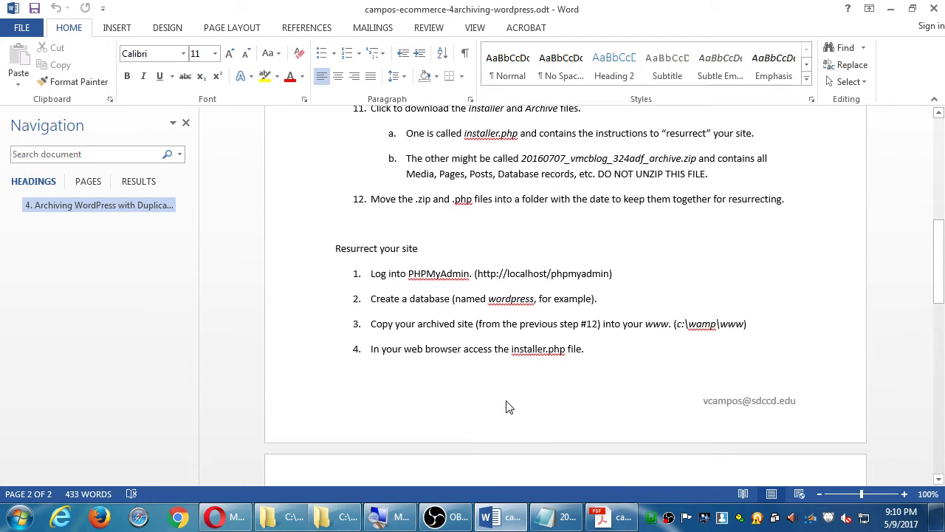
pyautogui.moveTo(352, 247); pyautogui.dragTo(422, 252)
pyautogui.scroll(10, 422, 252)
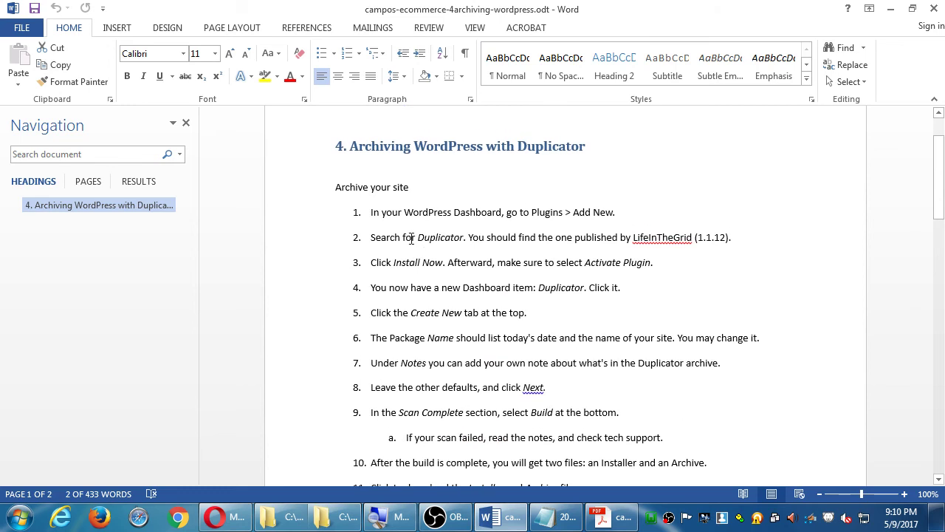
pyautogui.moveTo(372, 189); pyautogui.dragTo(448, 196)
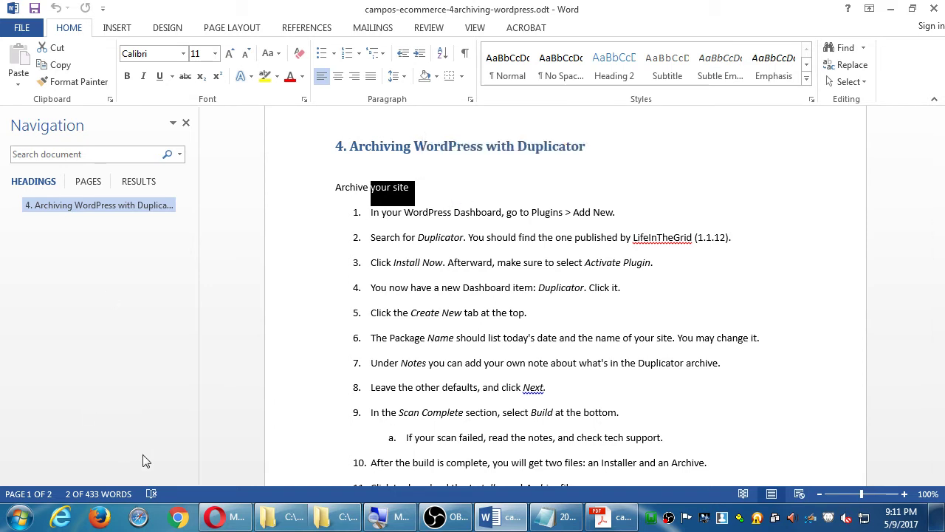
# - Return to the WordPress dashboard in Opera, open the Duplicator packages and start creating a new package
pyautogui.moveTo(221, 517)
pyautogui.click(164, 422)
pyautogui.scroll(-1, 118, 441)
pyautogui.click(78, 457)
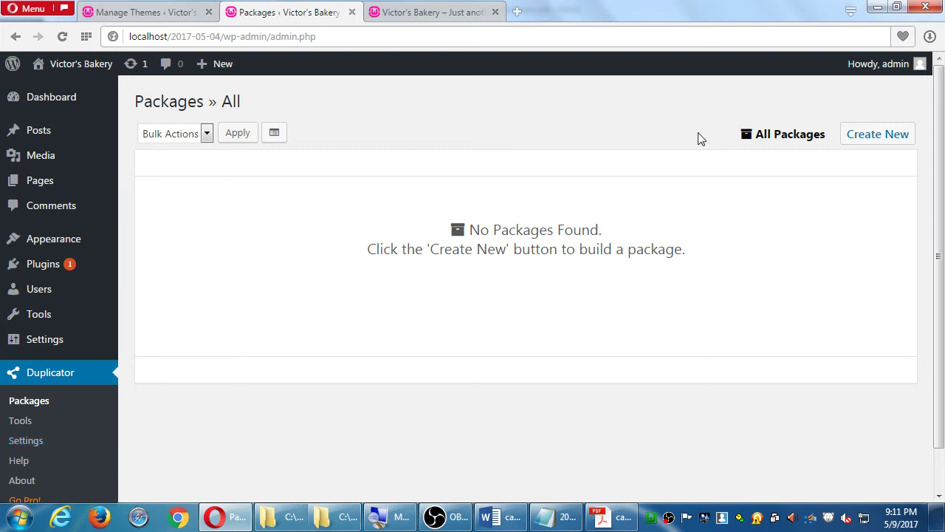
pyautogui.click(878, 133)
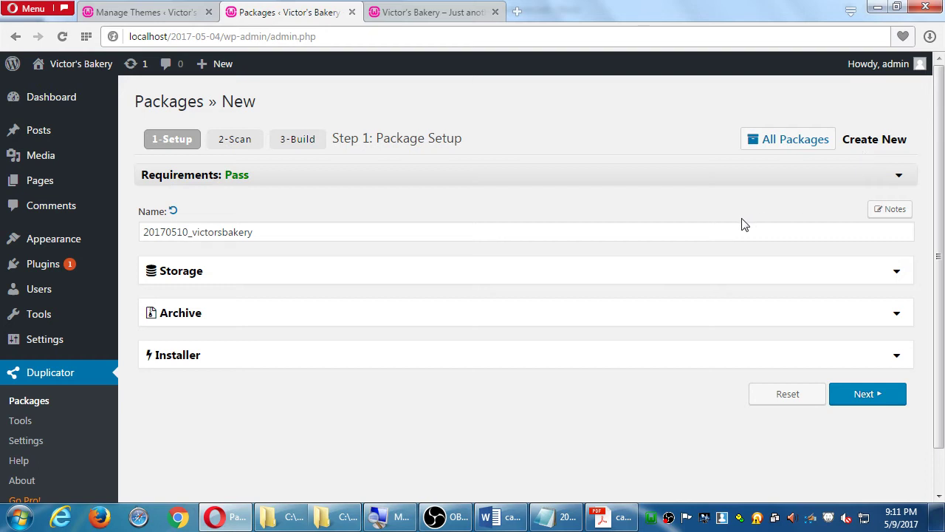
# - Reveal the Notes field in the new package's setup and place the cursor in it
pyautogui.click(892, 210)
pyautogui.click(892, 210)
pyautogui.click(892, 210)
pyautogui.click(892, 210)
pyautogui.click(892, 210)
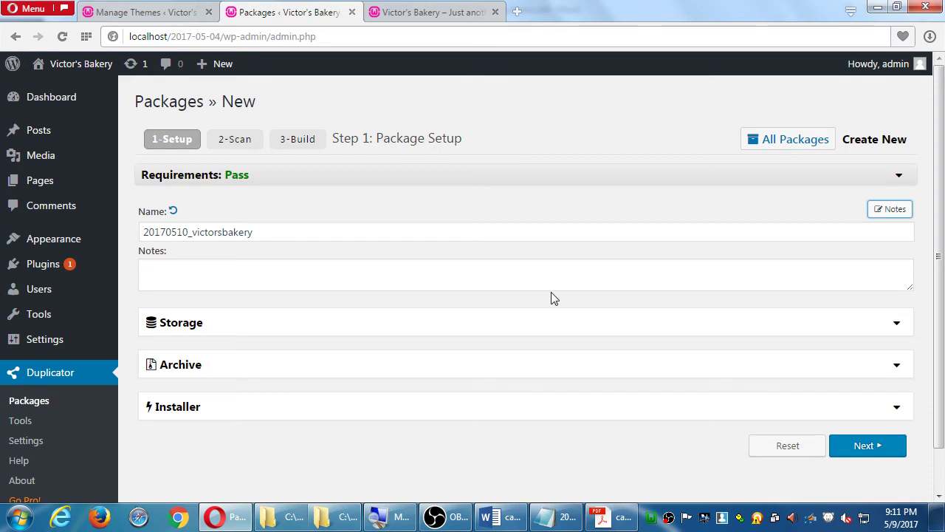
pyautogui.click(528, 278)
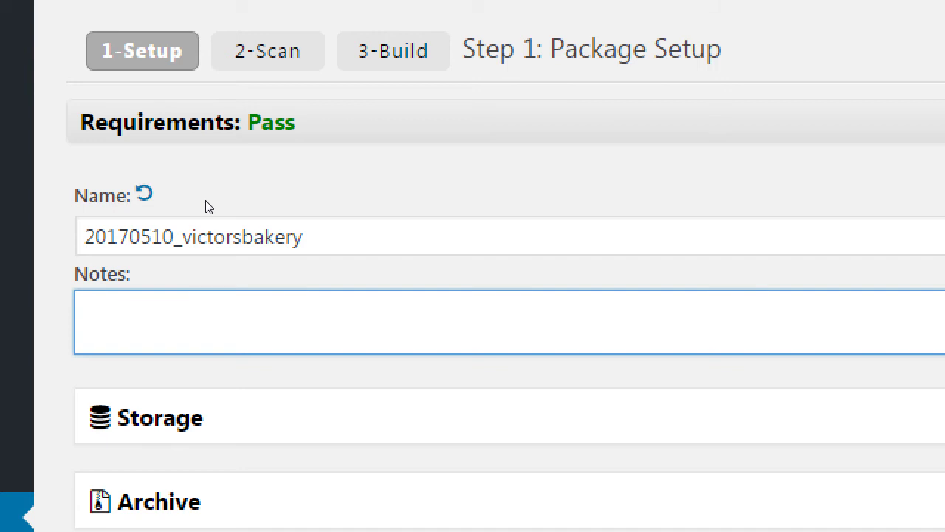
# - Examine the date portion of the new package's name
pyautogui.hotkey('shift', 'Tab')
pyautogui.press('Home')
pyautogui.press('Right')
pyautogui.press('Right')
pyautogui.press('Right')
pyautogui.press('Right')
pyautogui.press('Right')
pyautogui.press('Right')
pyautogui.hotkey('shift', 'Right')
pyautogui.hotkey('shift', 'Right')
pyautogui.press('End')
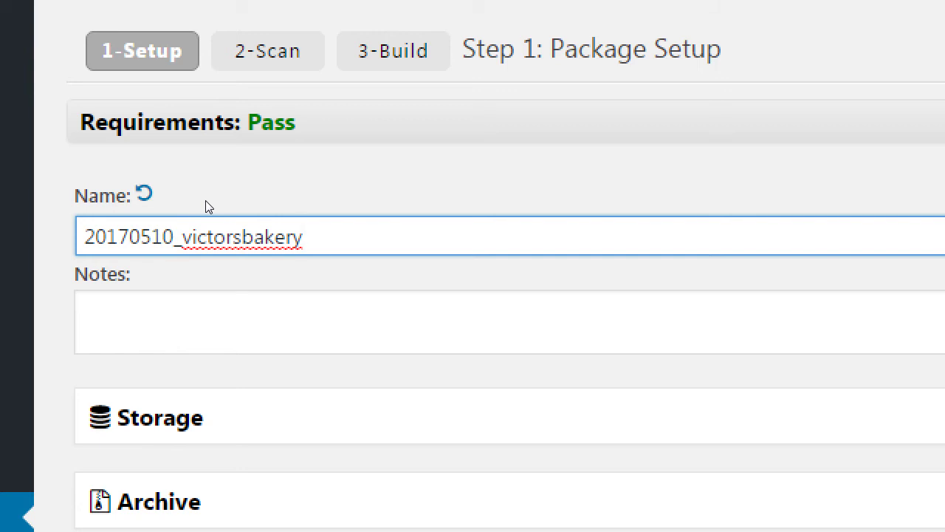
# - Enter the package notes "Added Categories and Tags. Changed the theme. Pending: Adding Plugins."
pyautogui.press('Tab')
pyautogui.write('Added Cate')
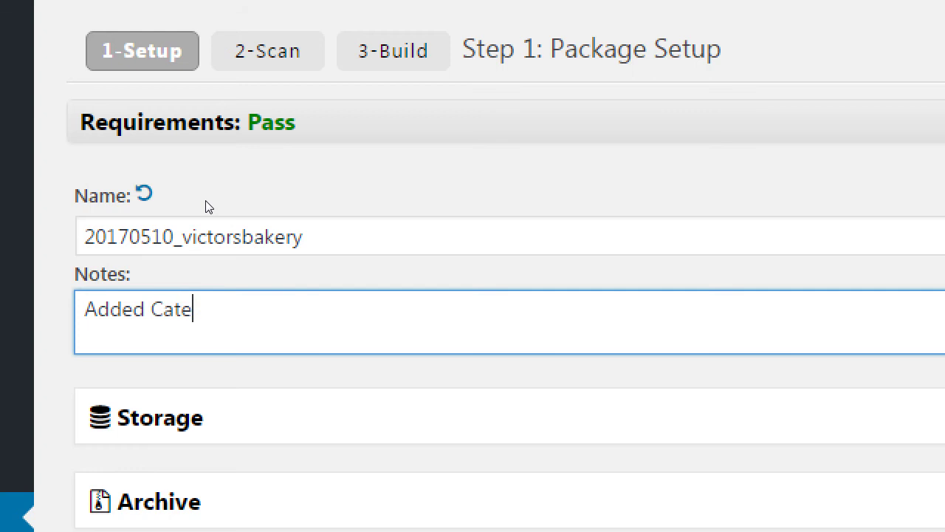
pyautogui.write('goeri')
pyautogui.press('BackSpace')
pyautogui.press('BackSpace')
pyautogui.press('BackSpace')
pyautogui.write('ries and Tags. ')
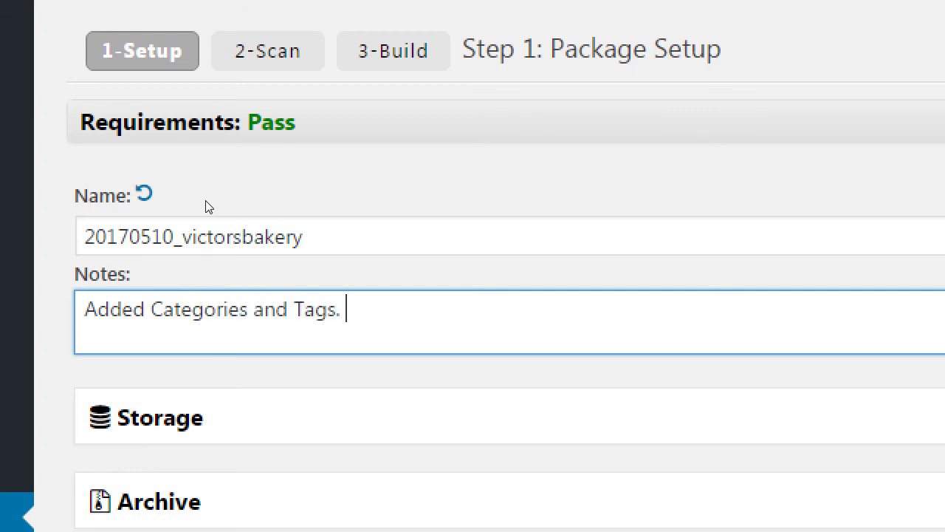
pyautogui.write('Changed the theme. T')
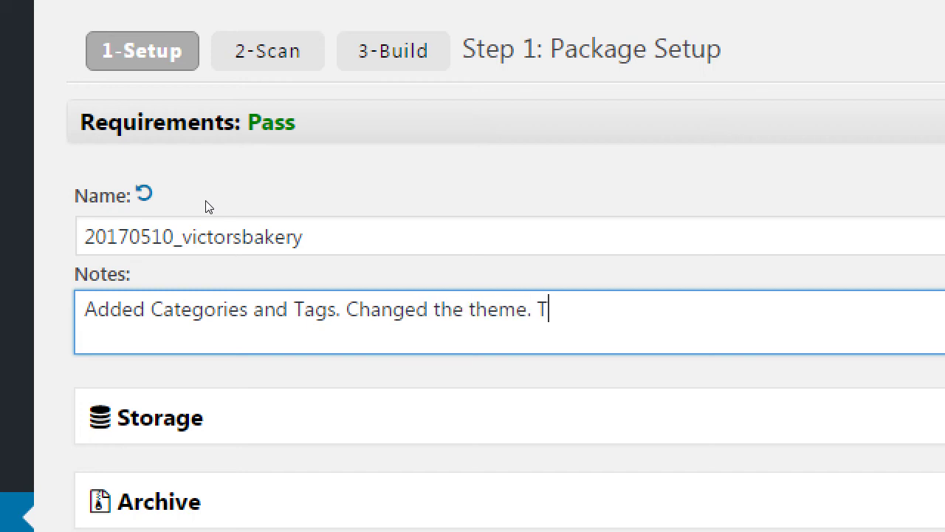
pyautogui.press('BackSpace')
pyautogui.write('Pending: ')
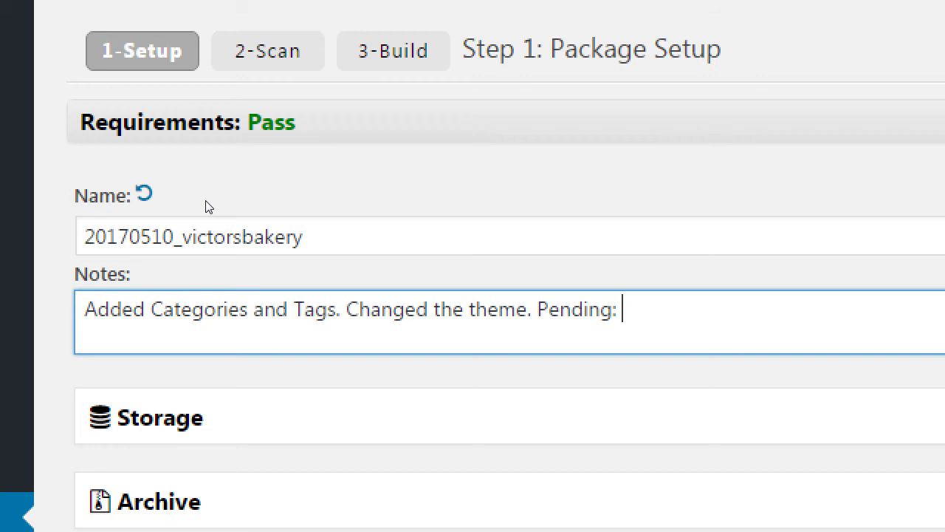
pyautogui.write('Adding Plugins.')
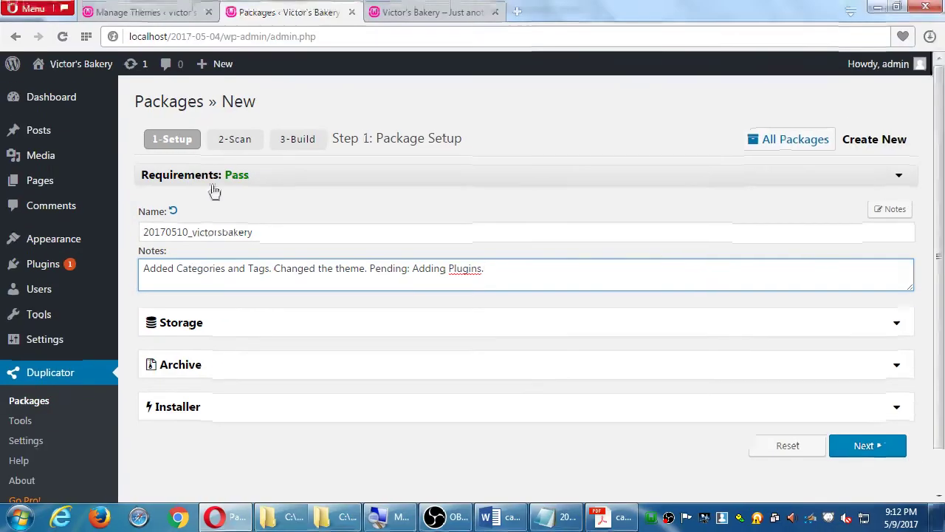
# - Run the package's system scan and review the server, files and database checks
pyautogui.click(855, 447)
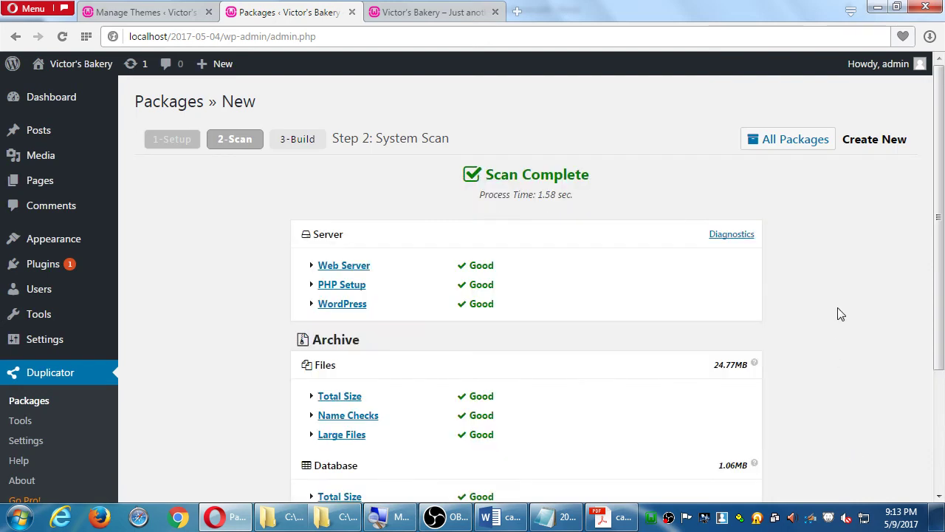
pyautogui.scroll(-3, 839, 313)
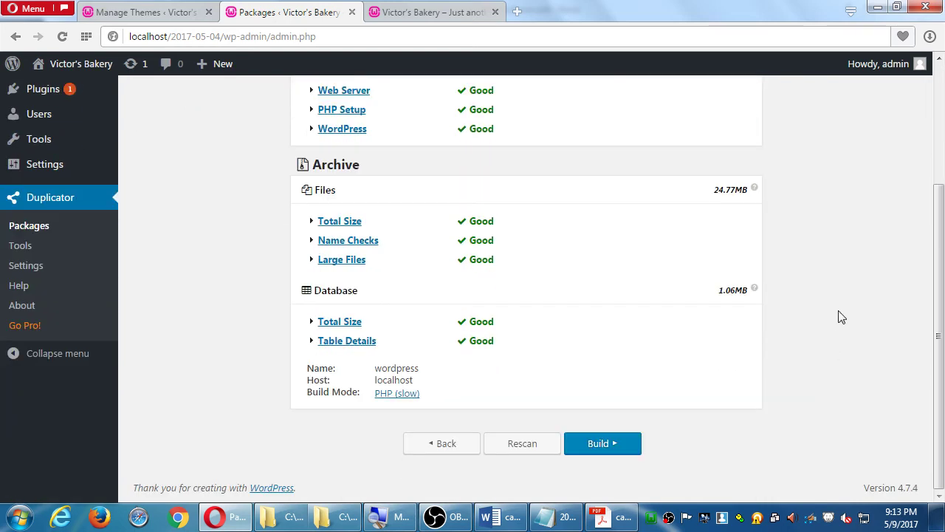
pyautogui.scroll(1, 833, 311)
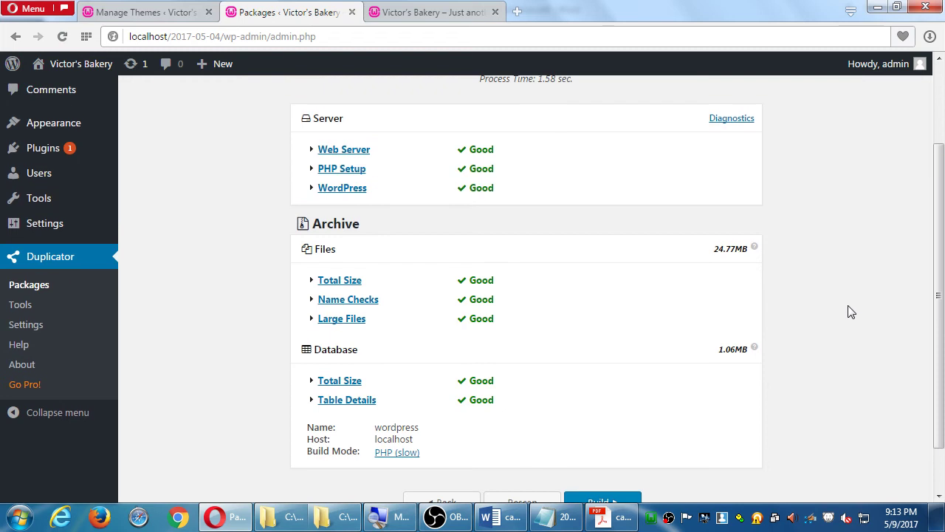
pyautogui.scroll(1, 850, 312)
pyautogui.scroll(2, 851, 312)
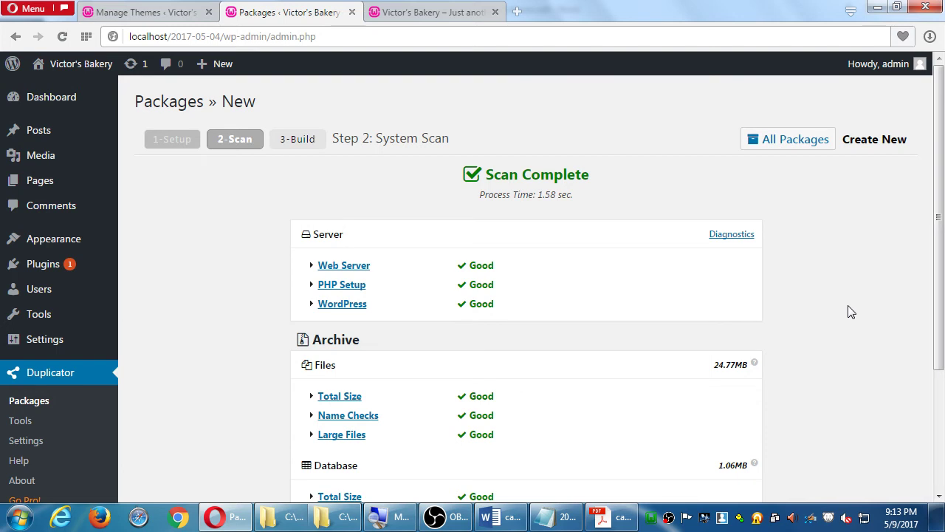
# - Build the package from the scanned site and examine its full generated name in the build status
pyautogui.scroll(-3, 849, 311)
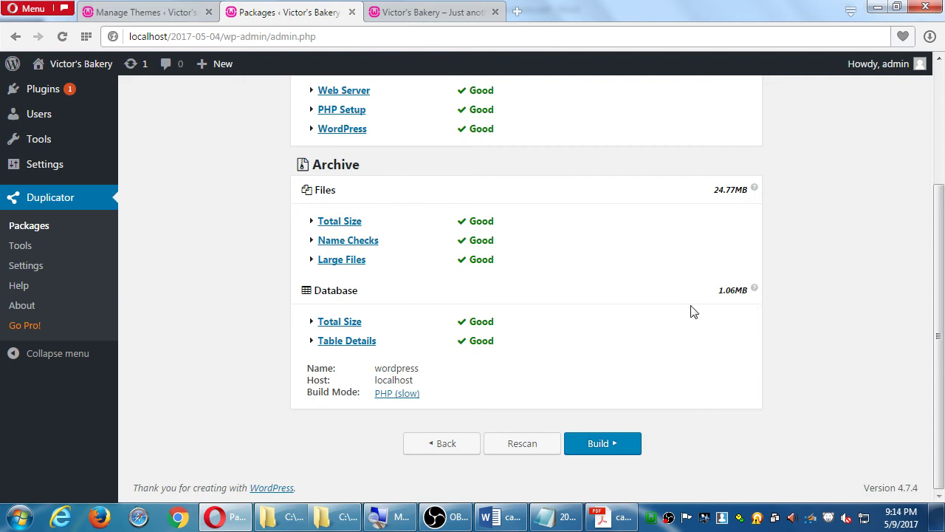
pyautogui.click(623, 446)
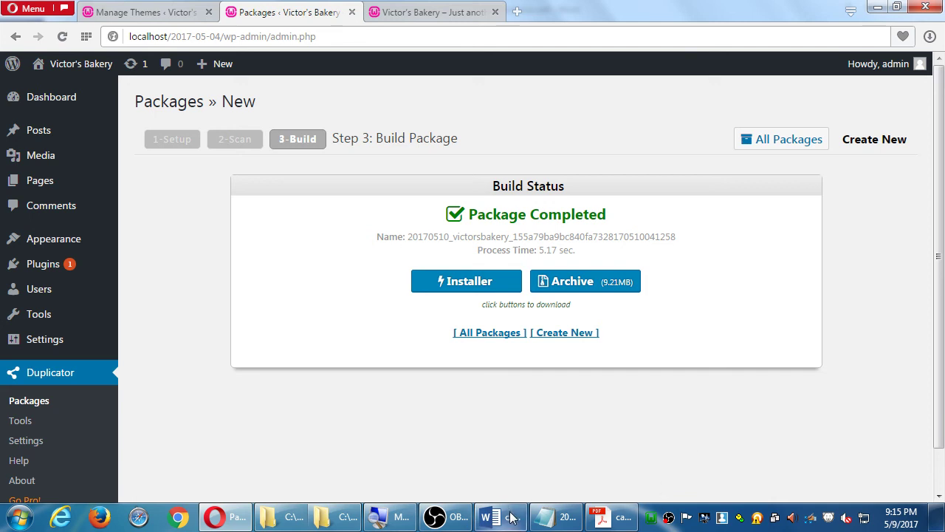
pyautogui.click(447, 288)
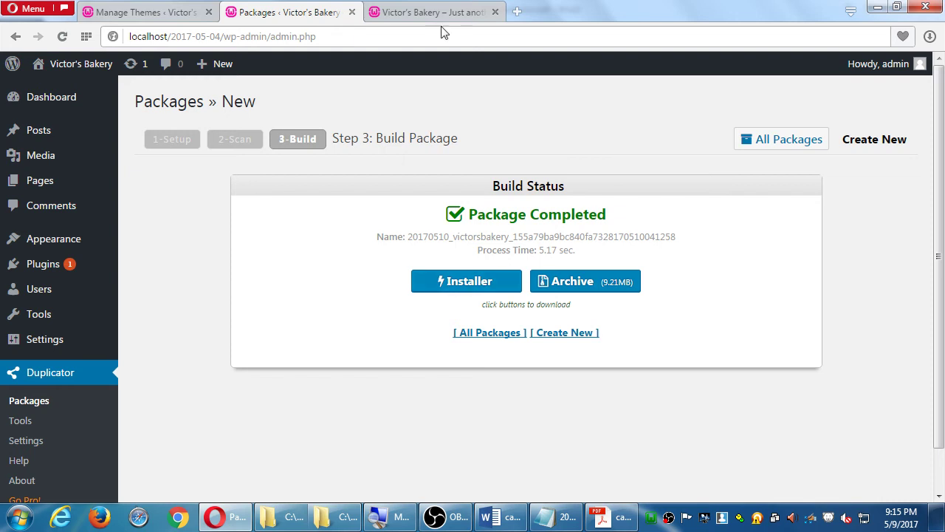
pyautogui.moveTo(487, 236); pyautogui.dragTo(584, 238)
pyautogui.doubleClick(584, 236)
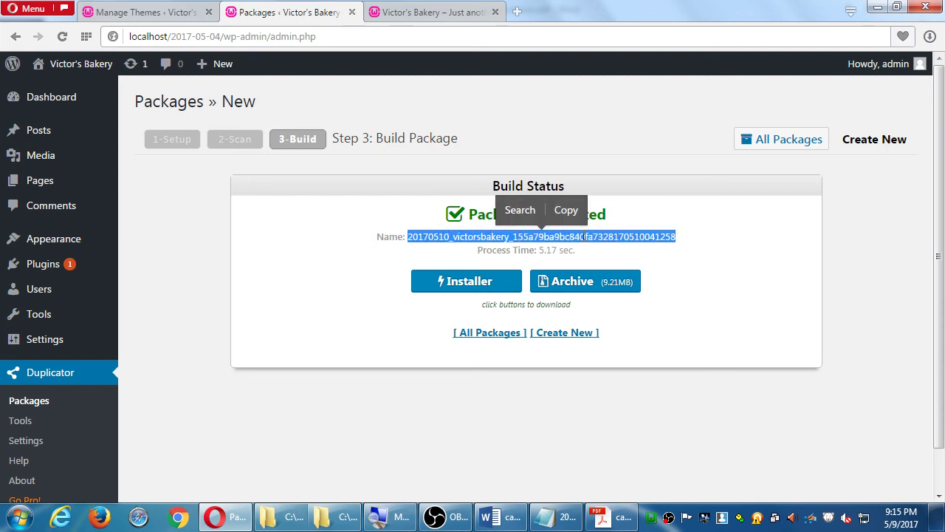
pyautogui.click(583, 236)
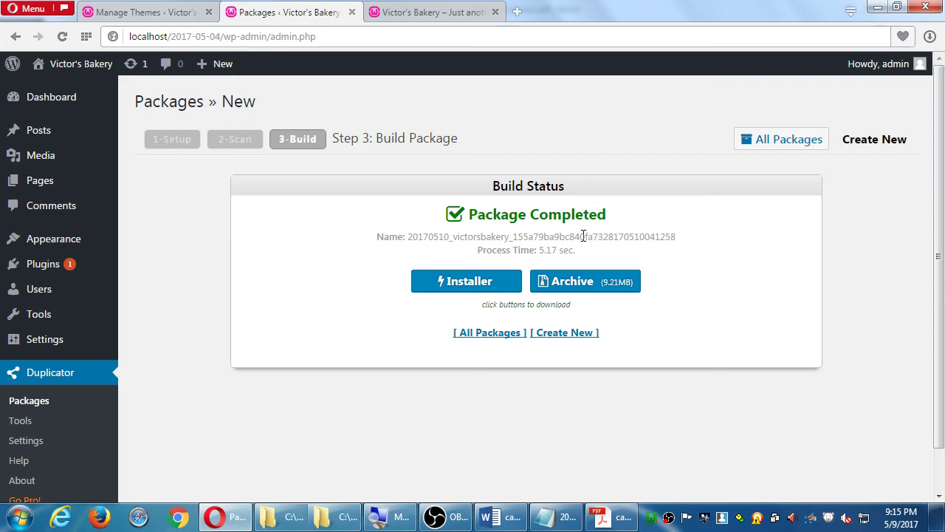
# - Download the package's installer and archive files, and open their folder with the Name column widened to fit
pyautogui.click(485, 287)
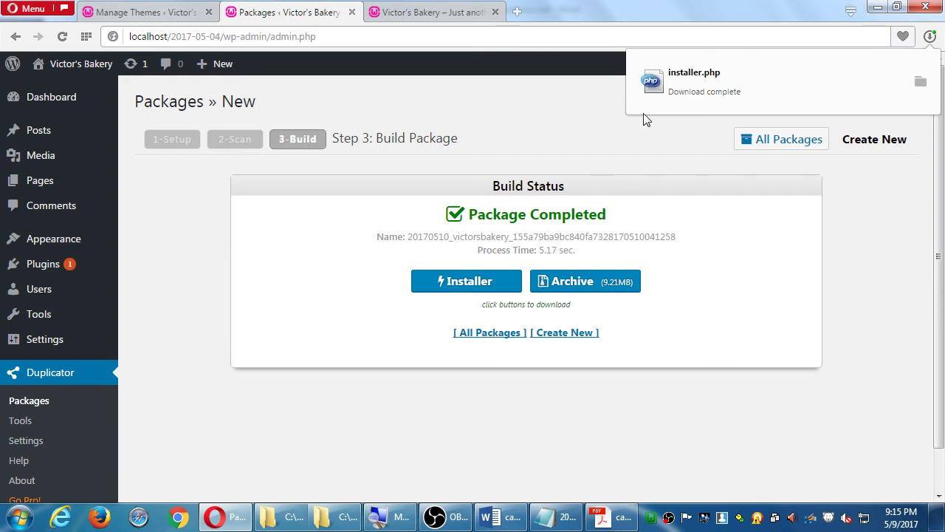
pyautogui.click(610, 291)
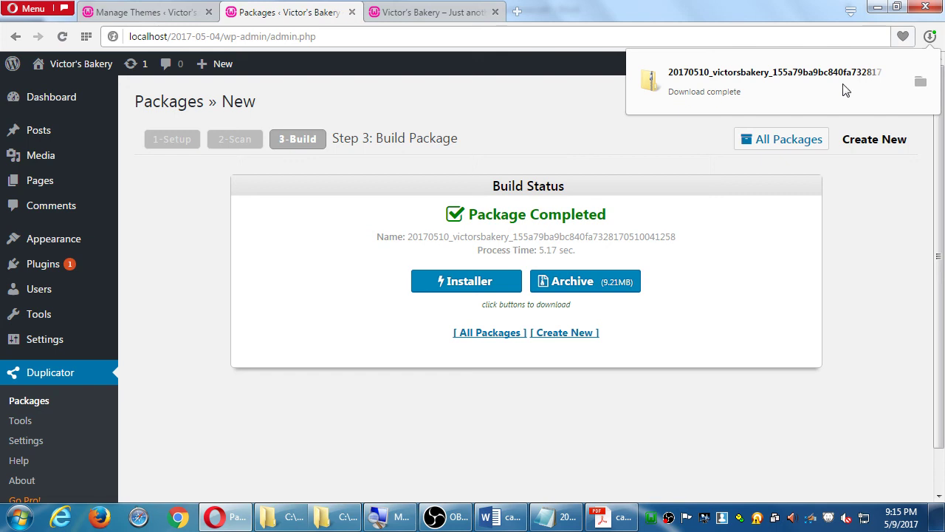
pyautogui.click(920, 83)
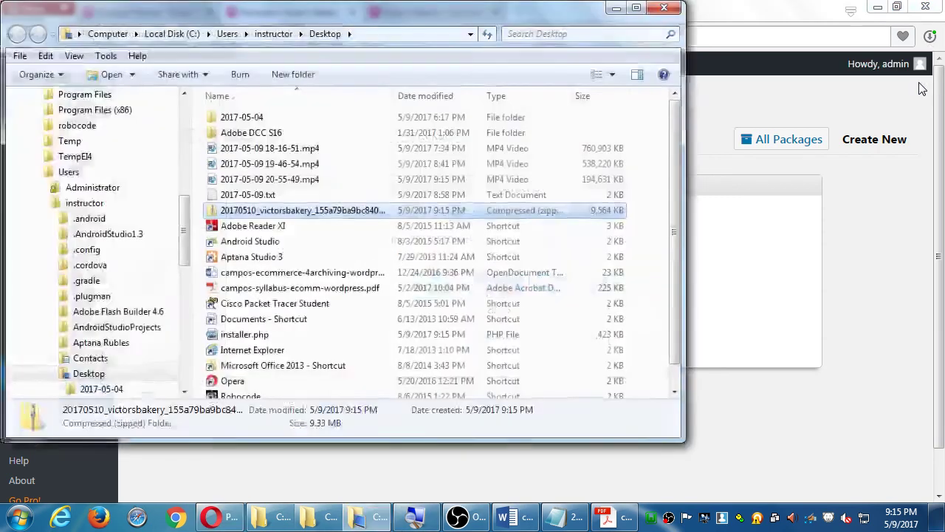
pyautogui.doubleClick(393, 96)
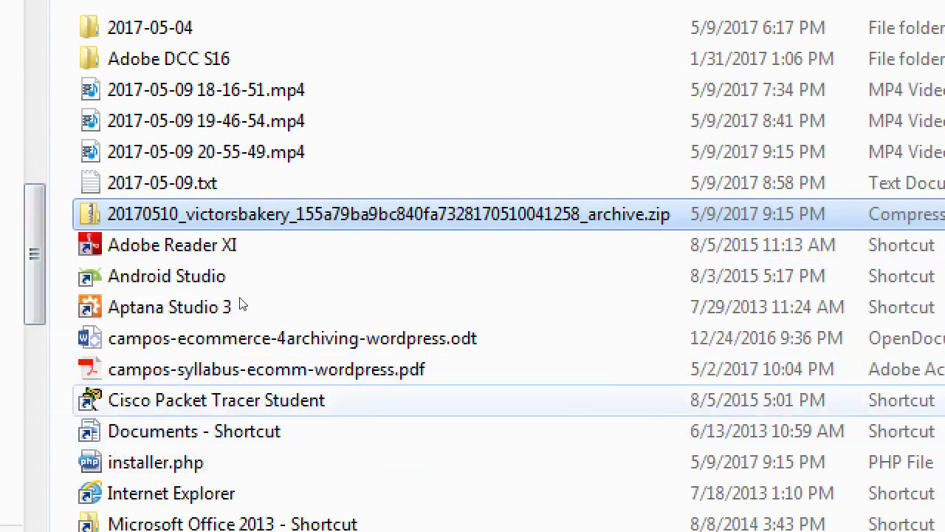
# - Select the installer.php file alongside the archive, and create a desktop folder named 2017-05-09
pyautogui.press('i')
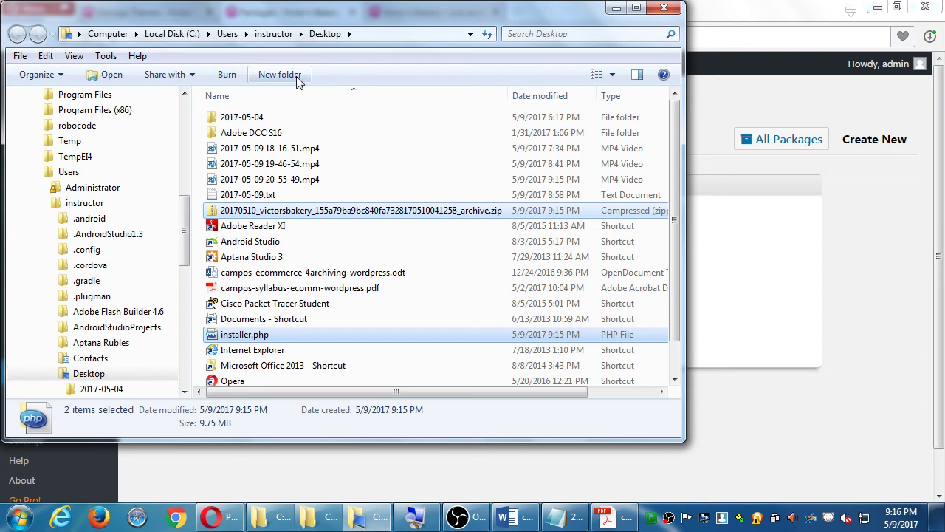
pyautogui.click(296, 76)
pyautogui.write('2017-0')
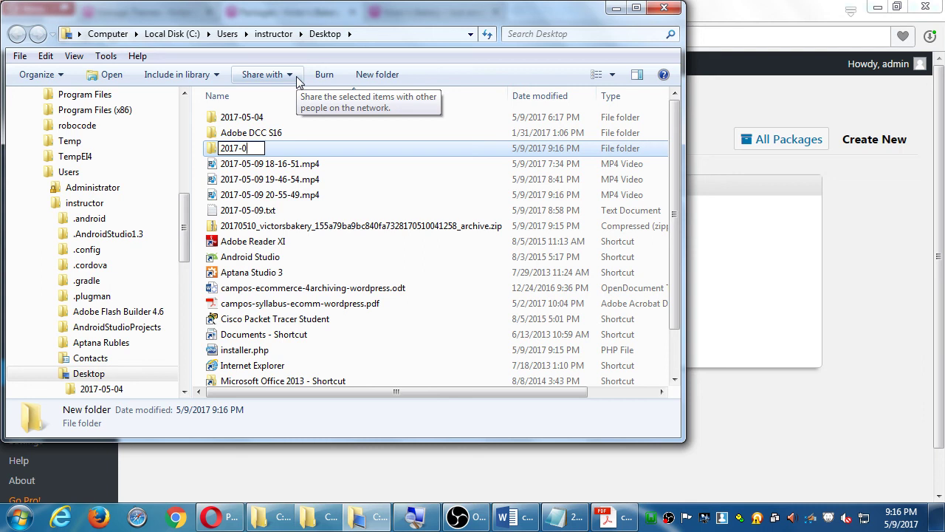
pyautogui.write('5-09')
pyautogui.press('Return')
# - Move the victorsbakery archive zip and installer.php together into the 2017-05-09 folder
pyautogui.click(258, 225)
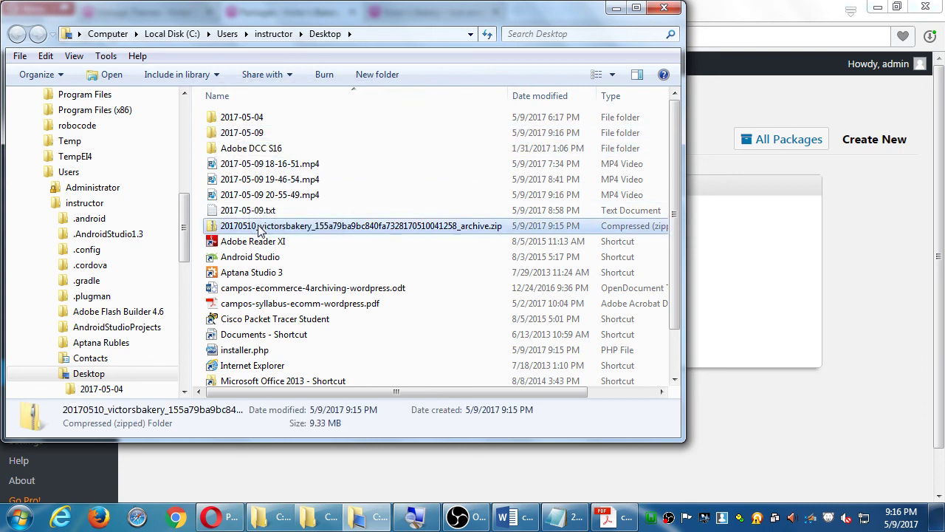
pyautogui.keyDown('ctrl'); pyautogui.click(251, 350); pyautogui.keyUp('ctrl')
pyautogui.moveTo(242, 229); pyautogui.dragTo(249, 134)
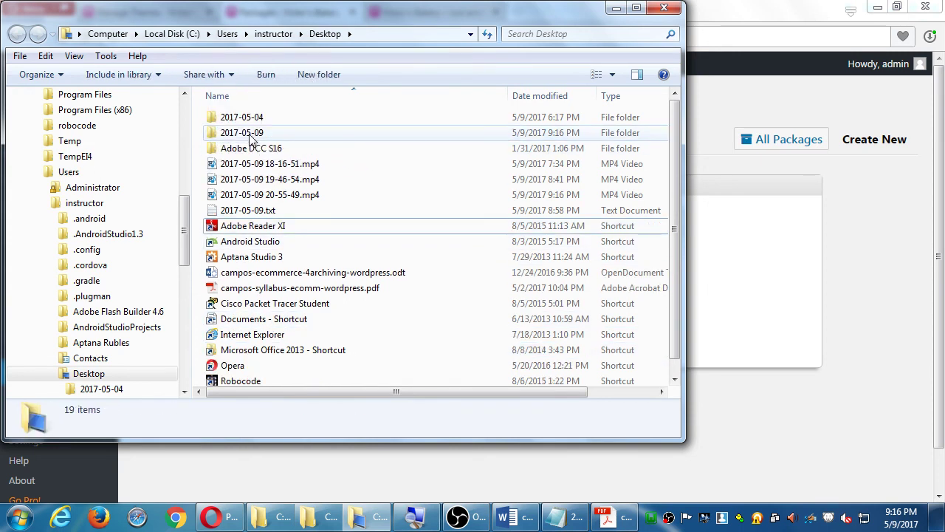
# - Open the instructor's WordPress folder on the classroom data (Z:) drive and copy the 2017-05-09 folder into it
pyautogui.press('super+e')
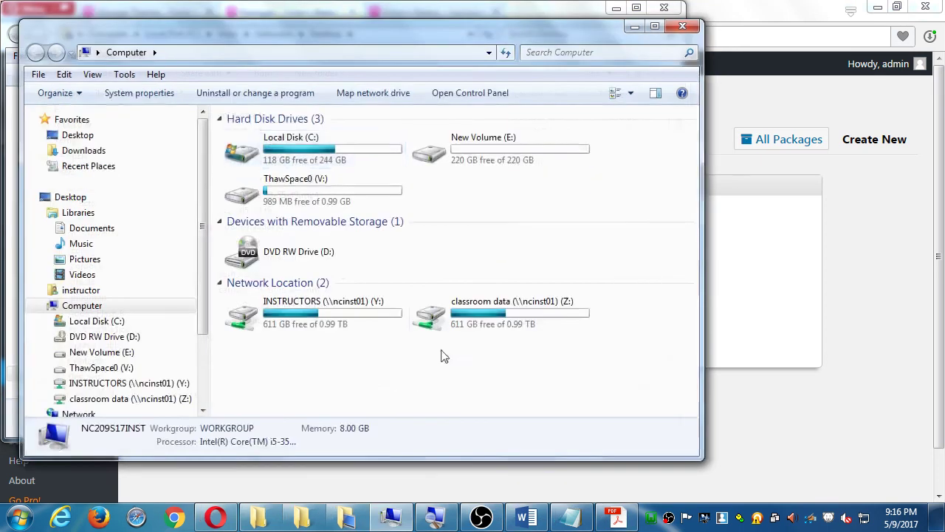
pyautogui.click(472, 319)
pyautogui.doubleClick(472, 319)
pyautogui.write('campos')
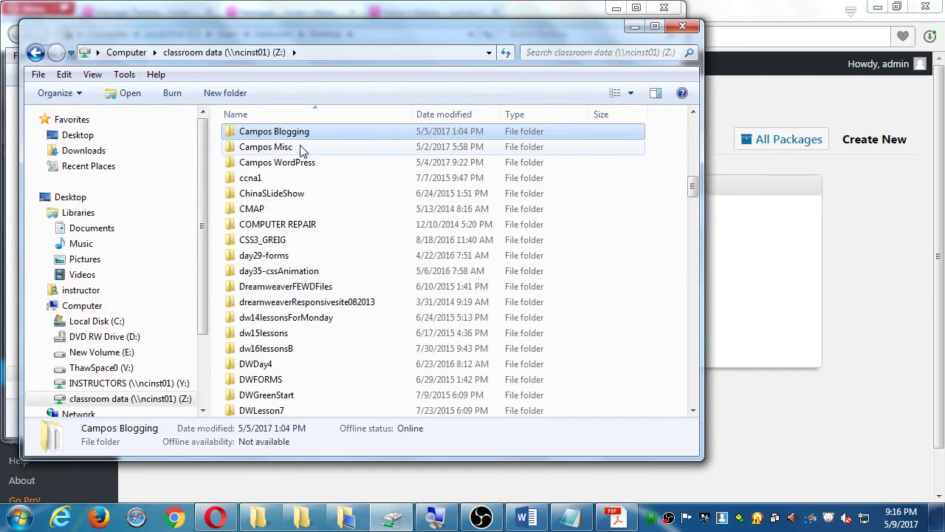
pyautogui.doubleClick(287, 163)
pyautogui.moveTo(292, 37); pyautogui.dragTo(578, 173)
pyautogui.moveTo(318, 135); pyautogui.dragTo(578, 458)
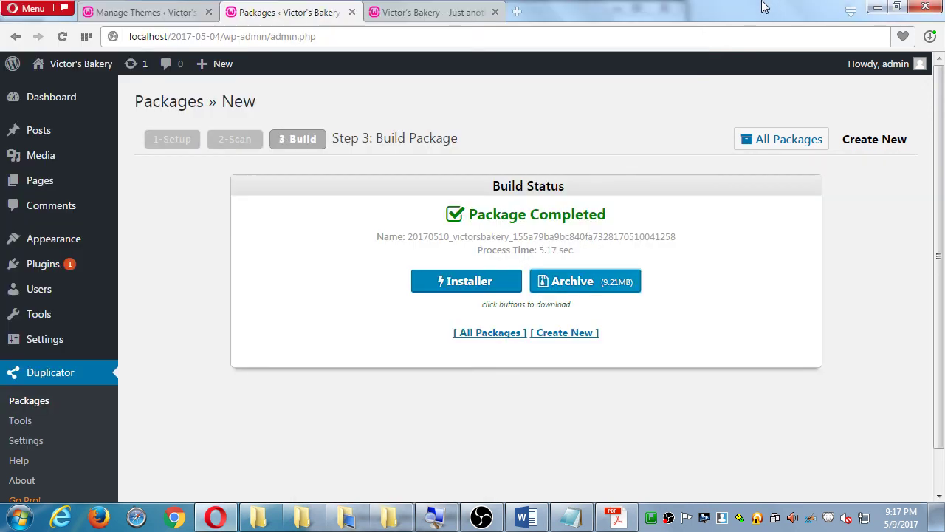
# - Switch to the Word handout, review its "Resurrect your site" instructions and example installer.php address, and return to the browser
pyautogui.click(215, 517)
pyautogui.click(214, 41)
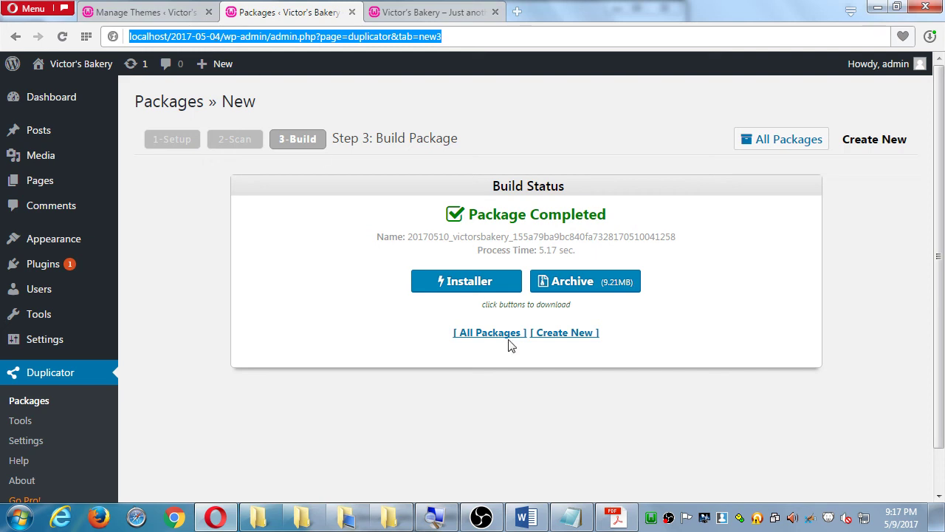
pyautogui.click(526, 517)
pyautogui.scroll(-20, 544, 420)
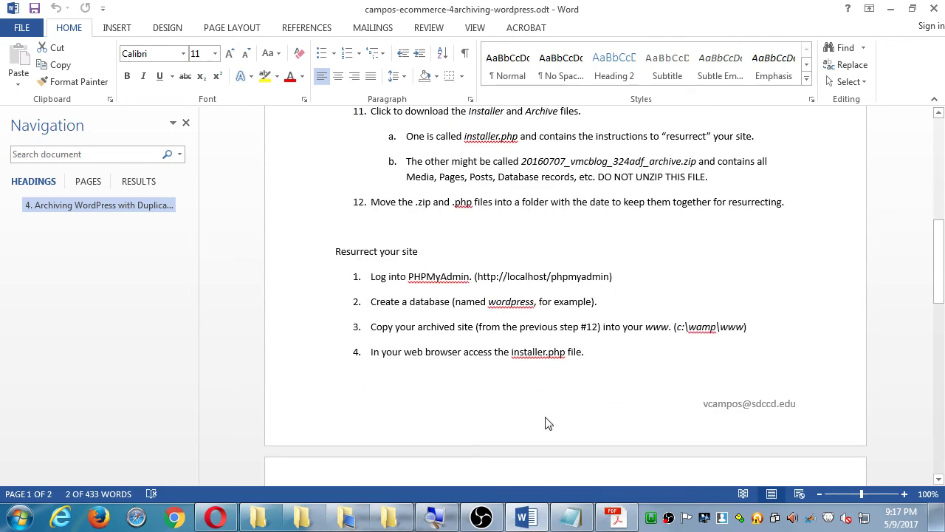
pyautogui.doubleClick(525, 396)
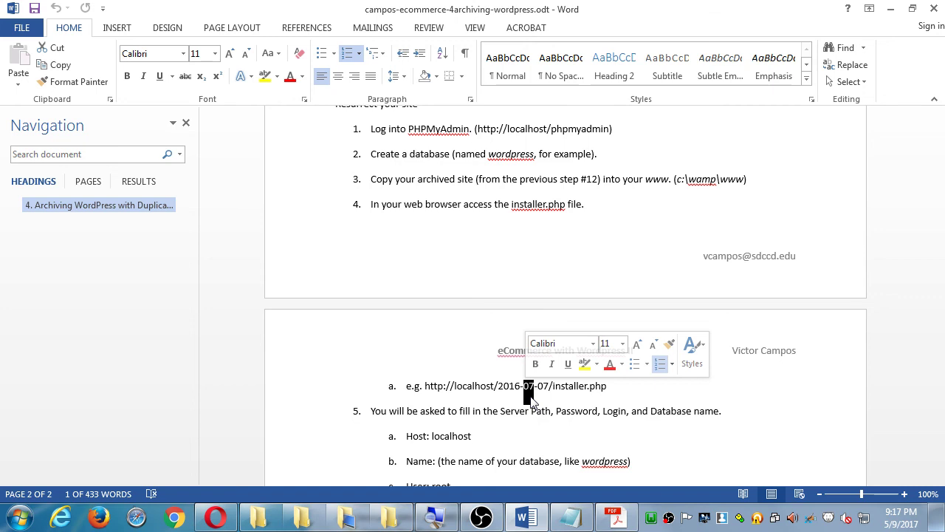
pyautogui.click(890, 9)
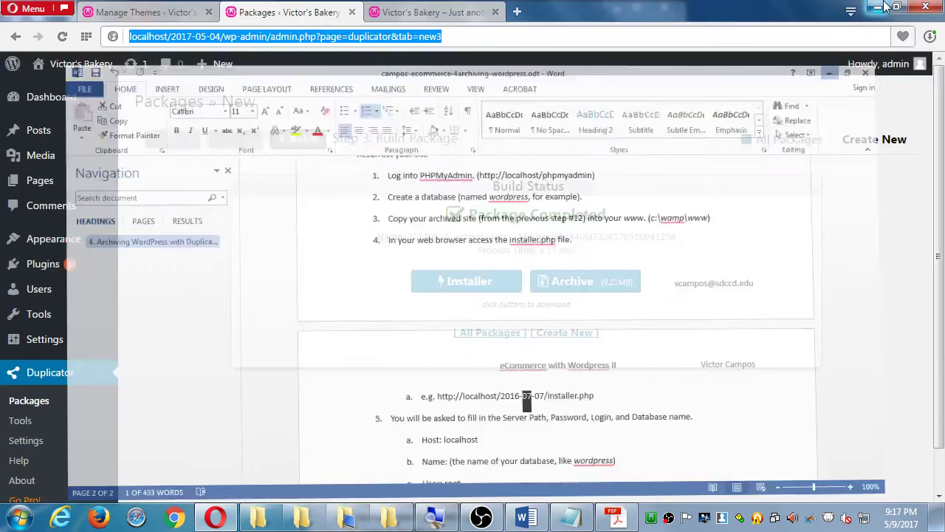